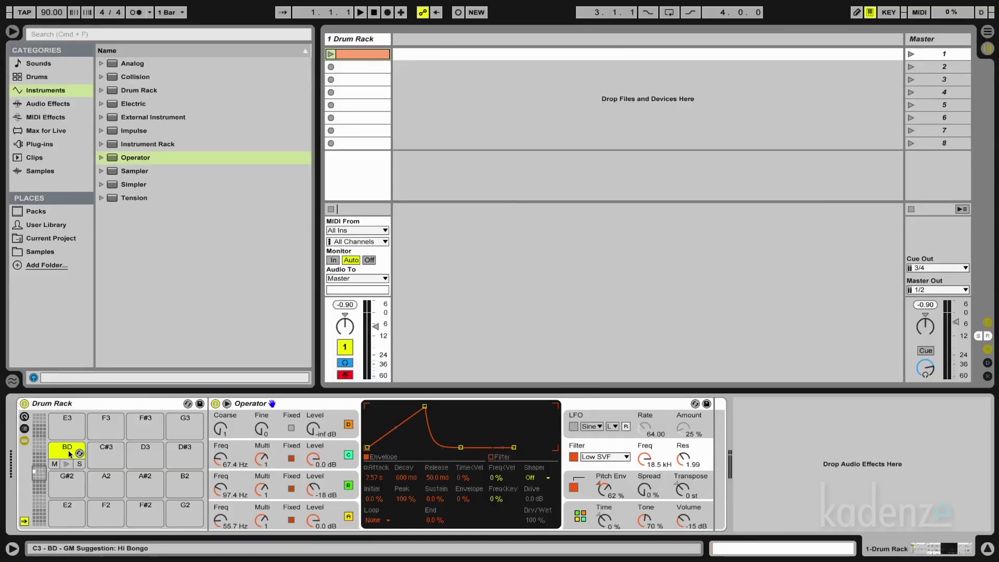
Load a standalone Operator, undo back to the Drum Rack, and audition the BD pad
double_click(114, 157)
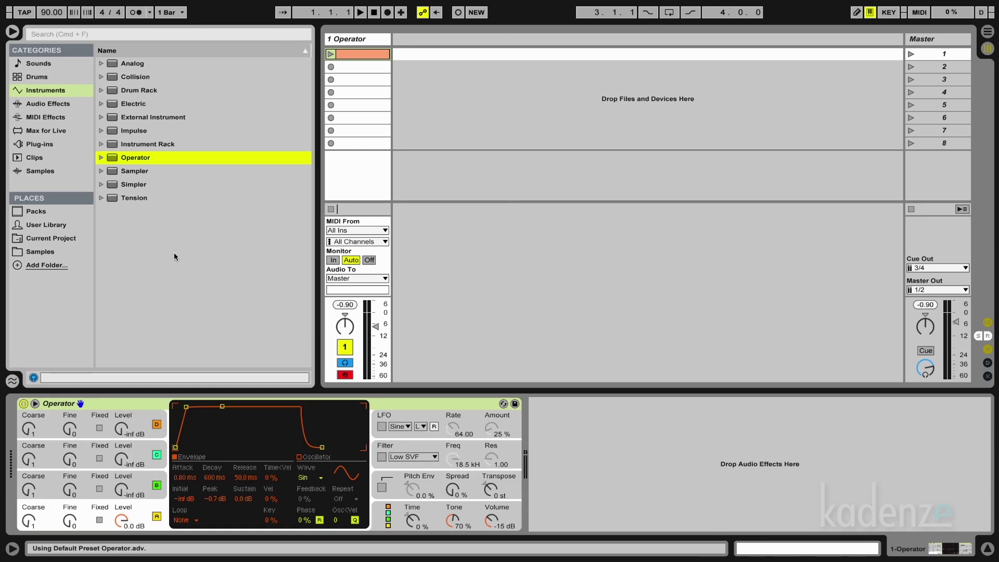
key(super+z)
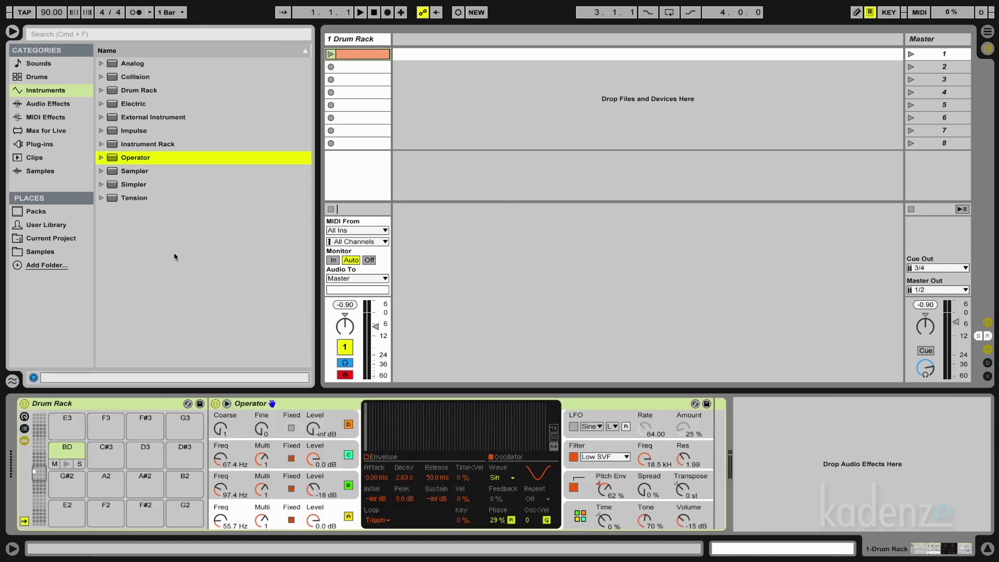
click(66, 463)
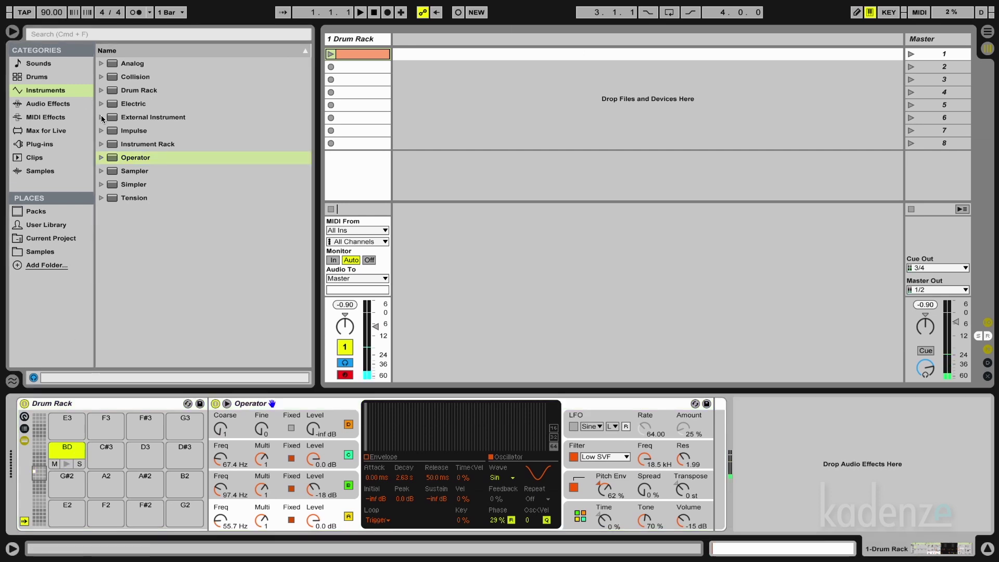
Put a new Operator on C#3: instant attack, fixed 140 Hz oscillator A, Trigger loop, no sustain
drag(114, 159, 103, 457)
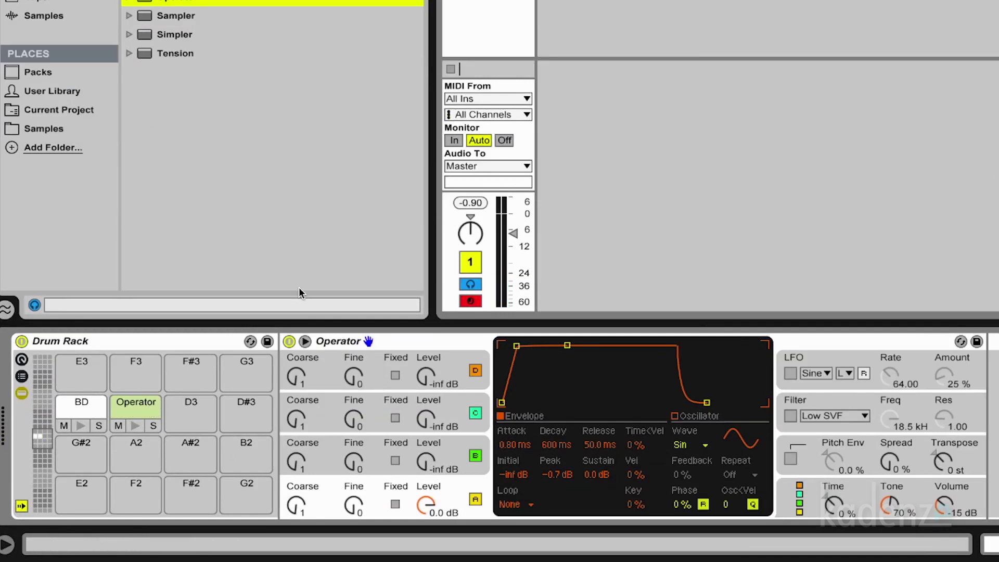
drag(516, 346, 500, 345)
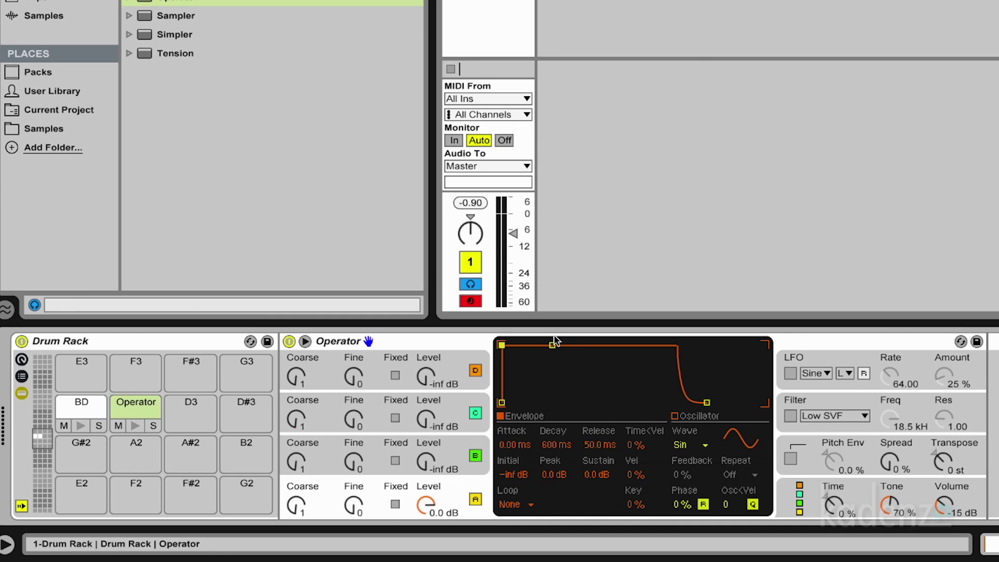
click(395, 504)
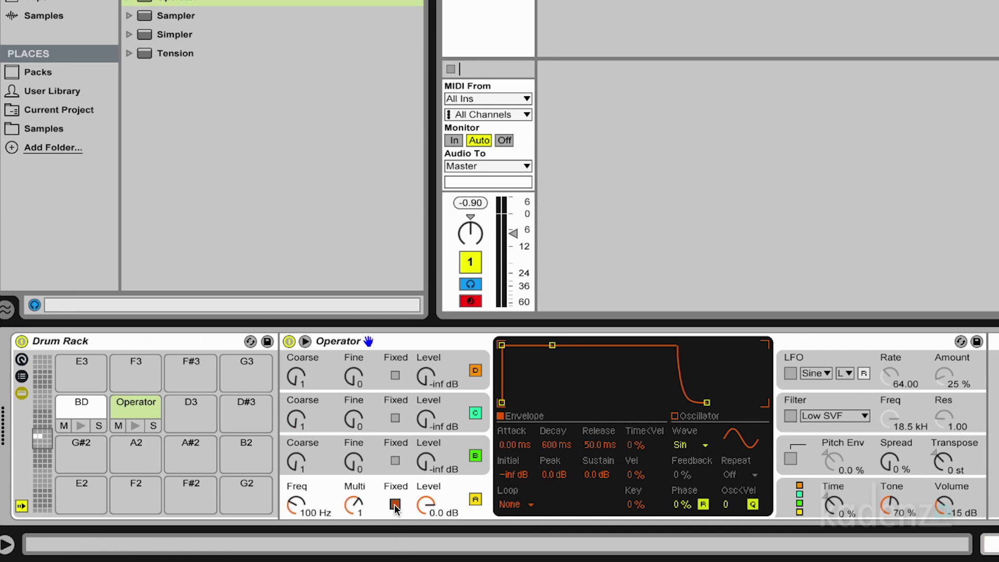
click(527, 497)
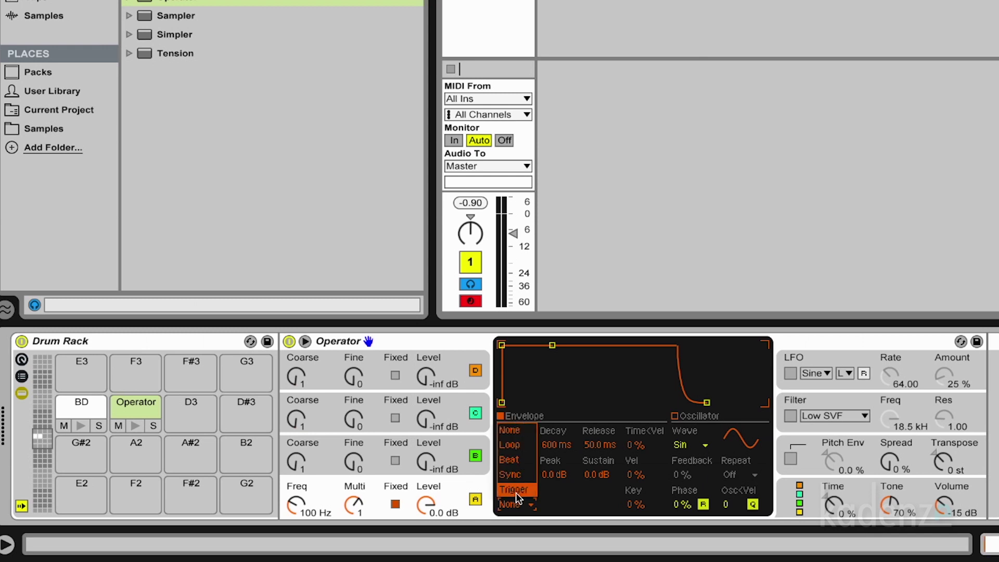
click(515, 492)
drag(551, 343, 562, 402)
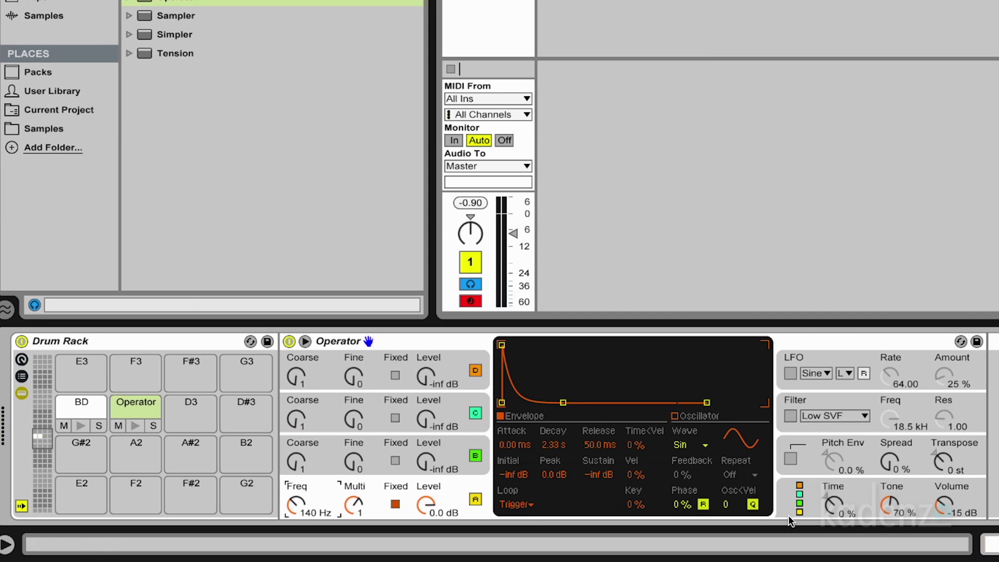
Switch Operator to the all-parallel oscillator algorithm in its global settings
click(802, 510)
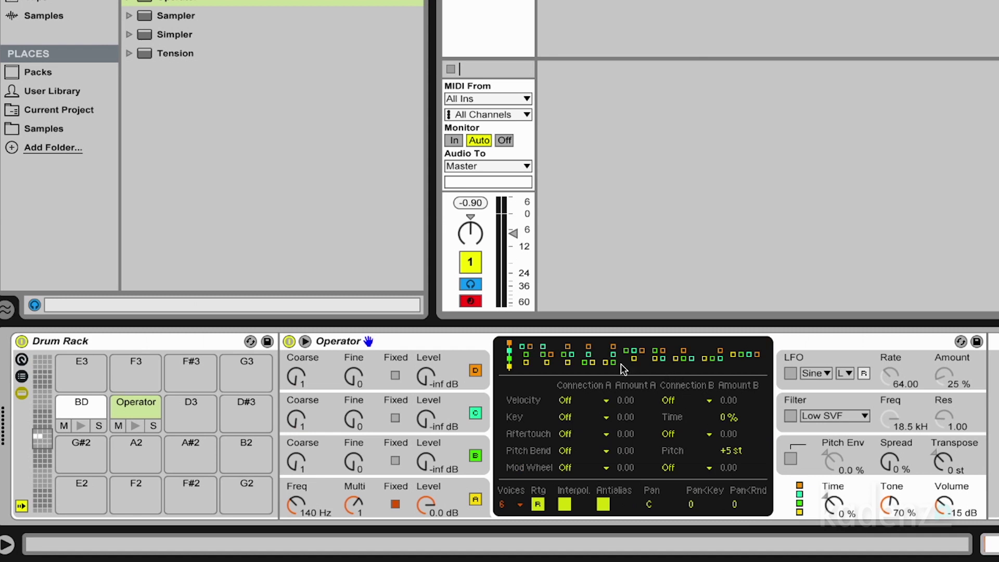
click(685, 359)
click(656, 356)
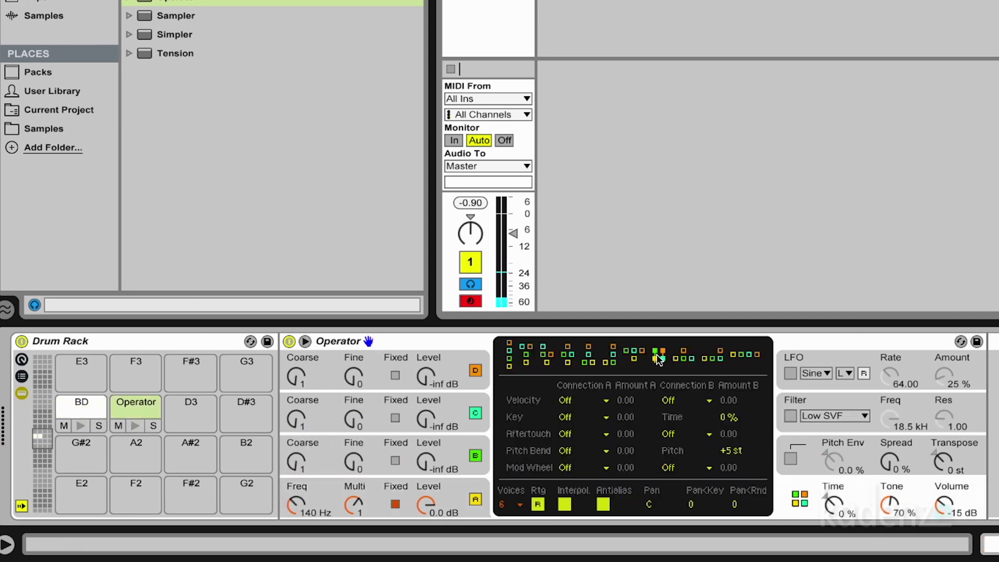
Make oscillator B a noise source at -24 dB with a 278 ms Trigger-mode decay
click(472, 442)
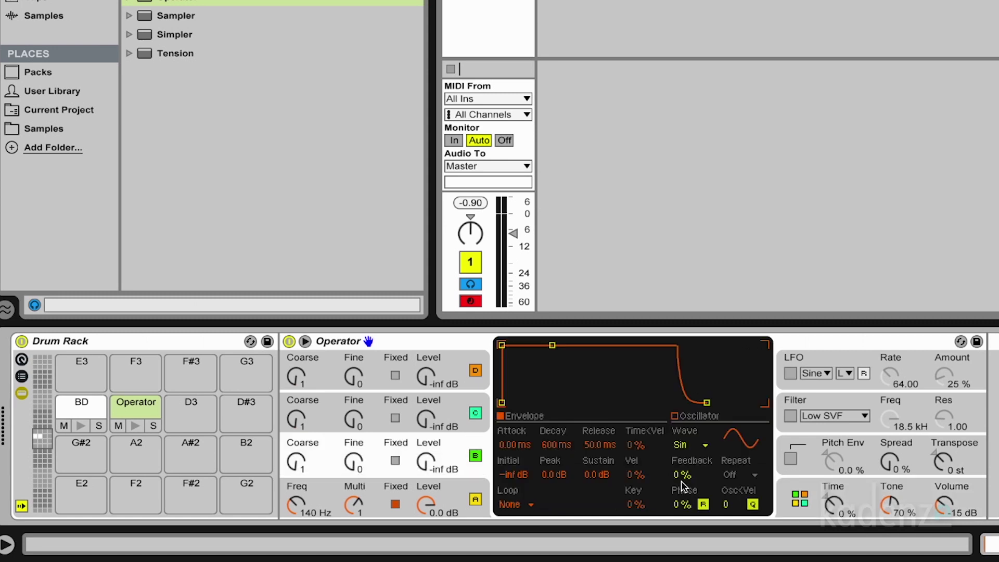
click(689, 446)
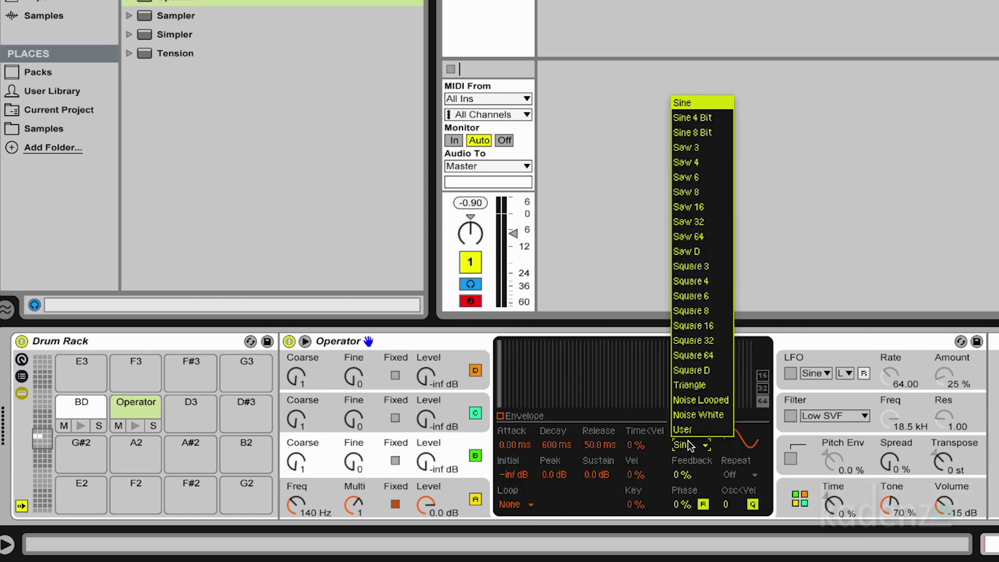
click(695, 410)
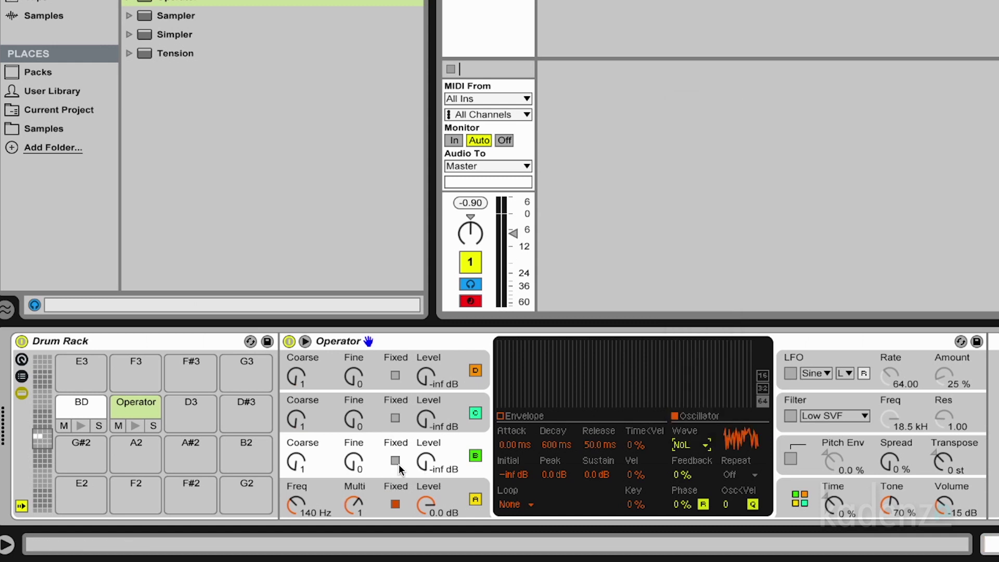
mouse_move(426, 466)
mouse_down()
mouse_move(426, 452)
mouse_move(425, 469)
mouse_up()
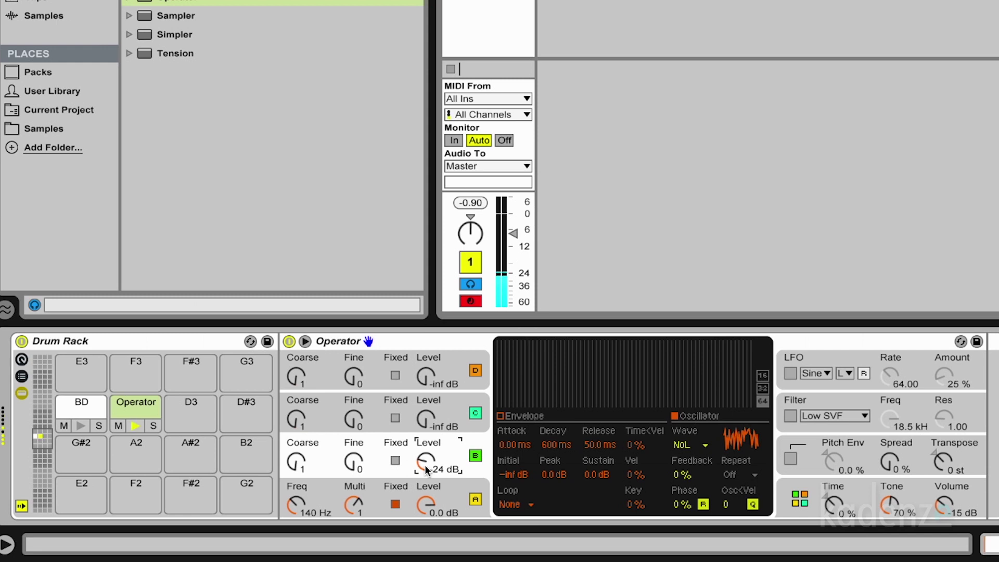
click(517, 418)
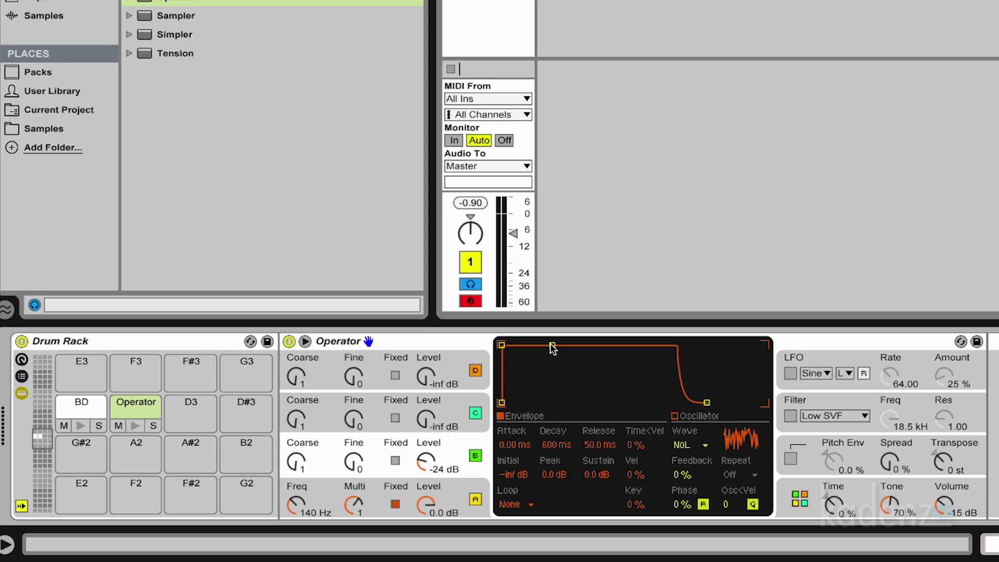
drag(552, 348, 547, 403)
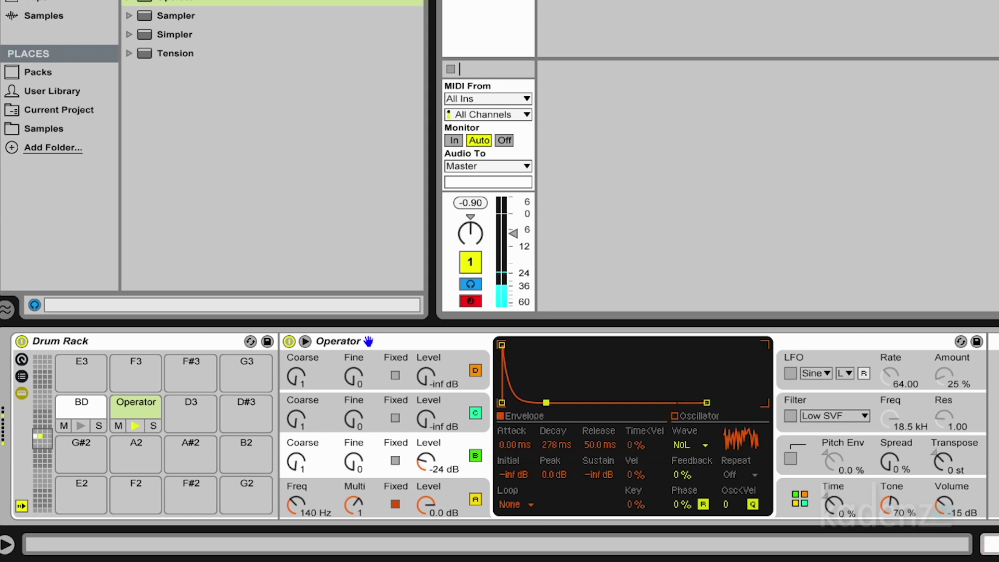
click(519, 507)
click(519, 488)
Shorten oscillator A's decay to 666 ms and raise oscillator B to -20 dB
click(464, 484)
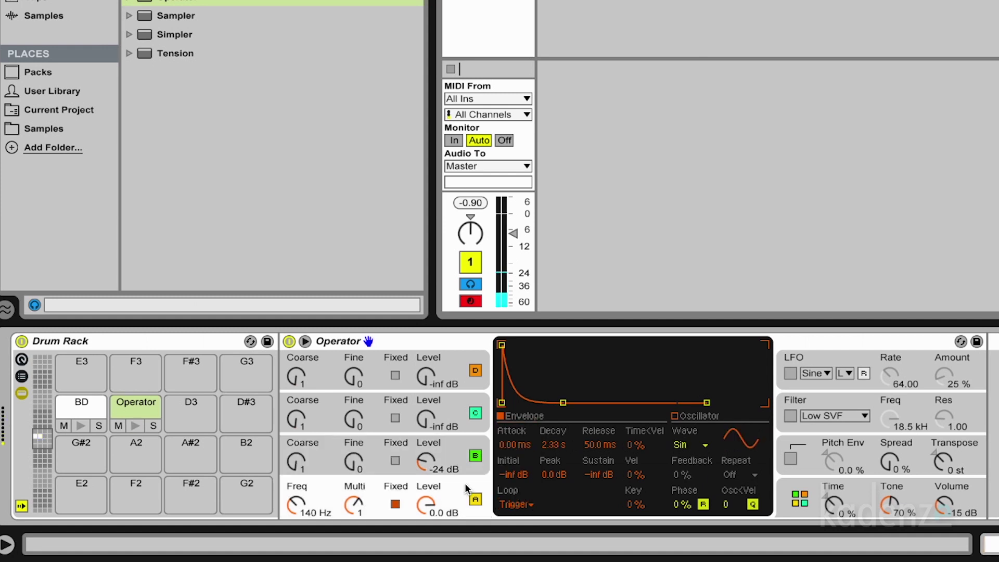
drag(563, 402, 552, 402)
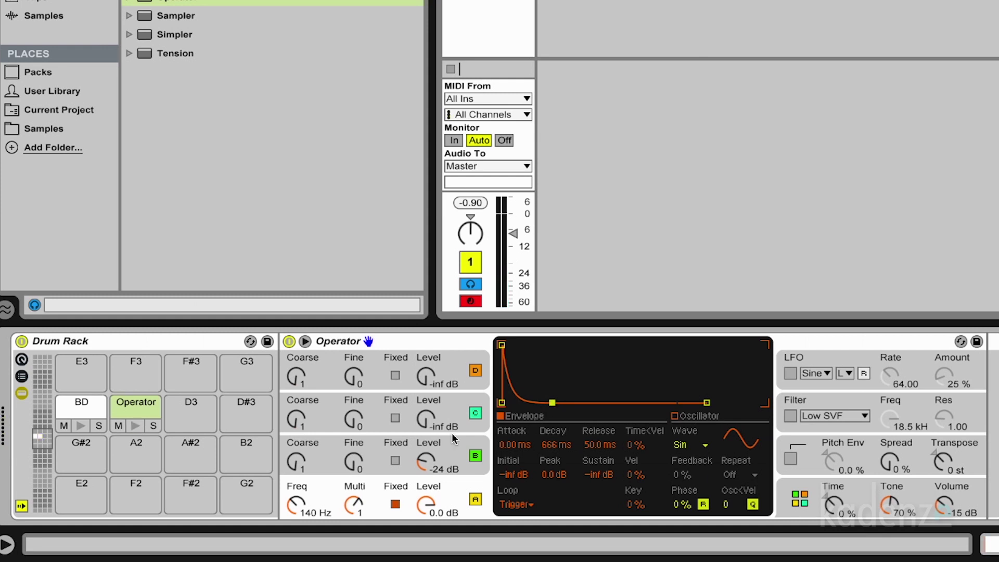
drag(423, 463, 424, 459)
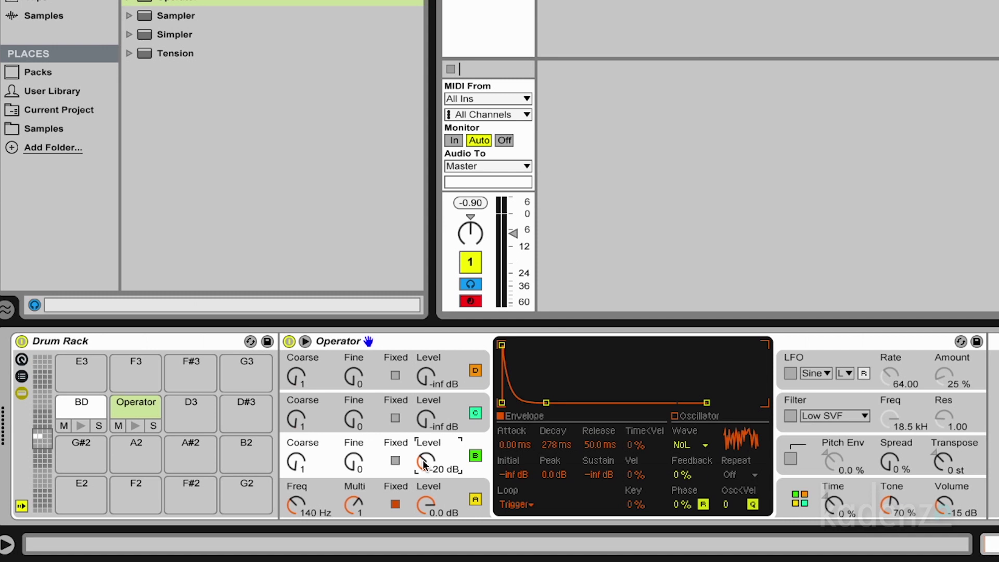
Keep oscillator B on noise, fix its frequency at 2.00 kHz, and enable the pitch envelope
click(690, 445)
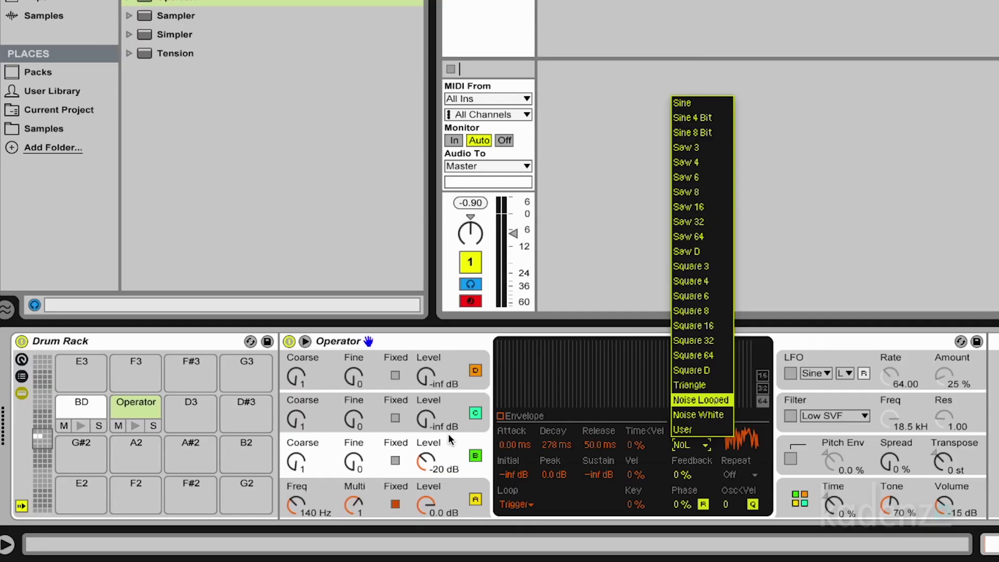
click(461, 437)
click(395, 460)
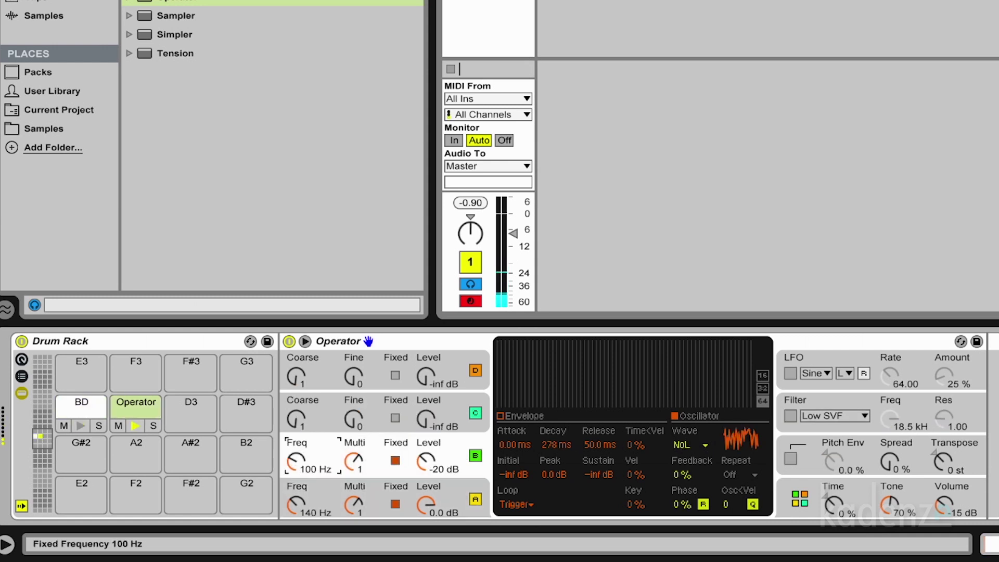
drag(296, 460, 296, 384)
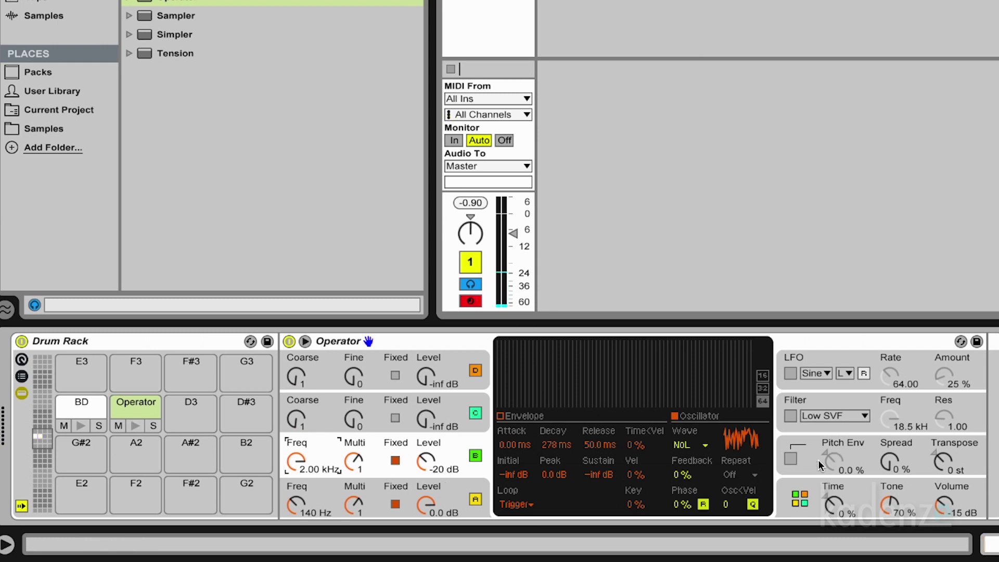
click(791, 458)
Shape the pitch envelope with a +48 st peak, 20.1 ms decay and 62% amount
drag(832, 469, 831, 466)
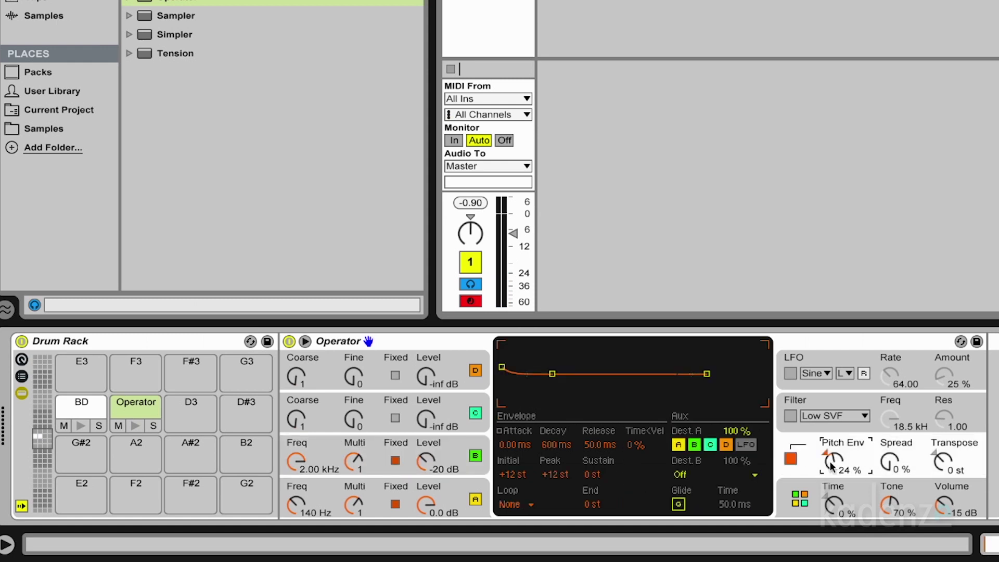
drag(502, 366, 501, 345)
drag(552, 373, 526, 374)
mouse_move(821, 469)
mouse_down()
mouse_move(821, 428)
mouse_move(820, 460)
mouse_move(821, 449)
mouse_up()
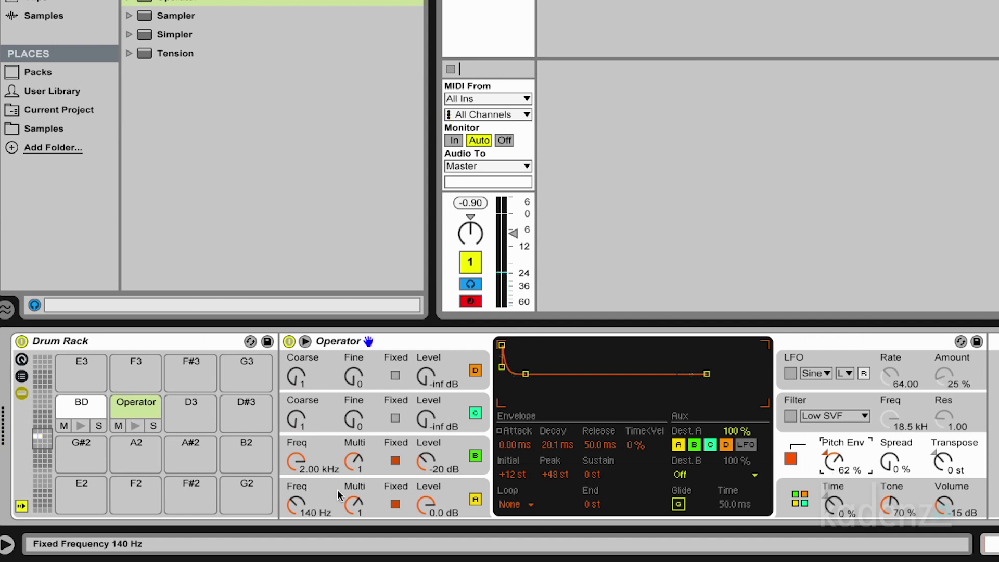
Retune oscillator A to 92.6 Hz and shorten its decay to 315 ms
mouse_move(288, 507)
mouse_down()
mouse_move(288, 478)
mouse_move(288, 518)
mouse_move(294, 507)
mouse_up()
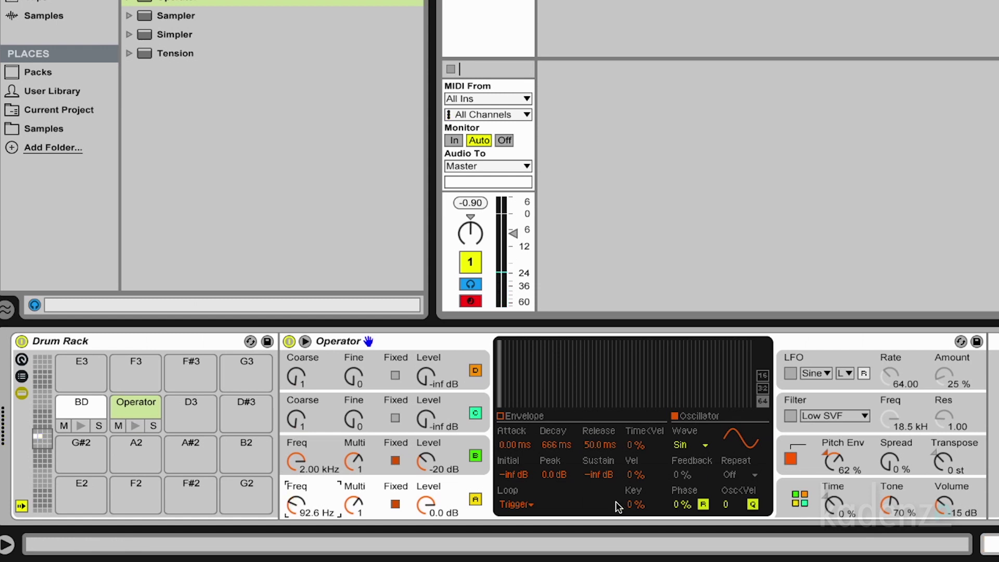
click(533, 417)
drag(552, 403, 547, 403)
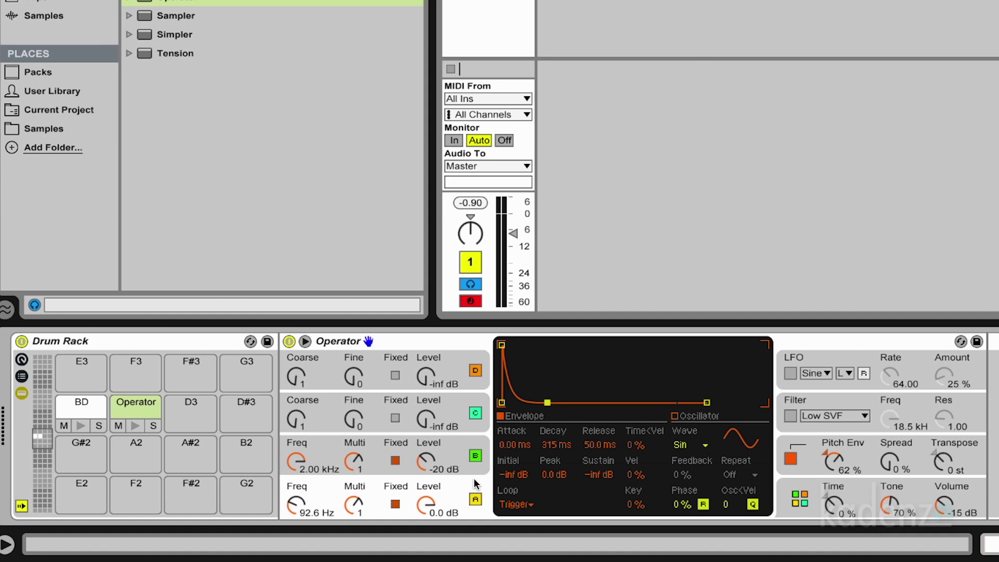
Copy oscillator A's settings into oscillator C
click(474, 404)
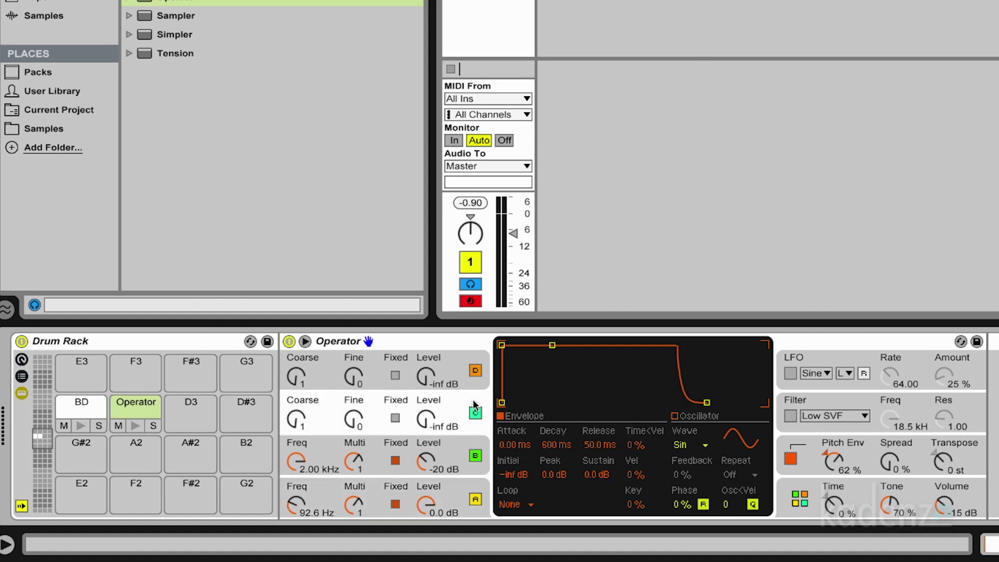
right_click(474, 404)
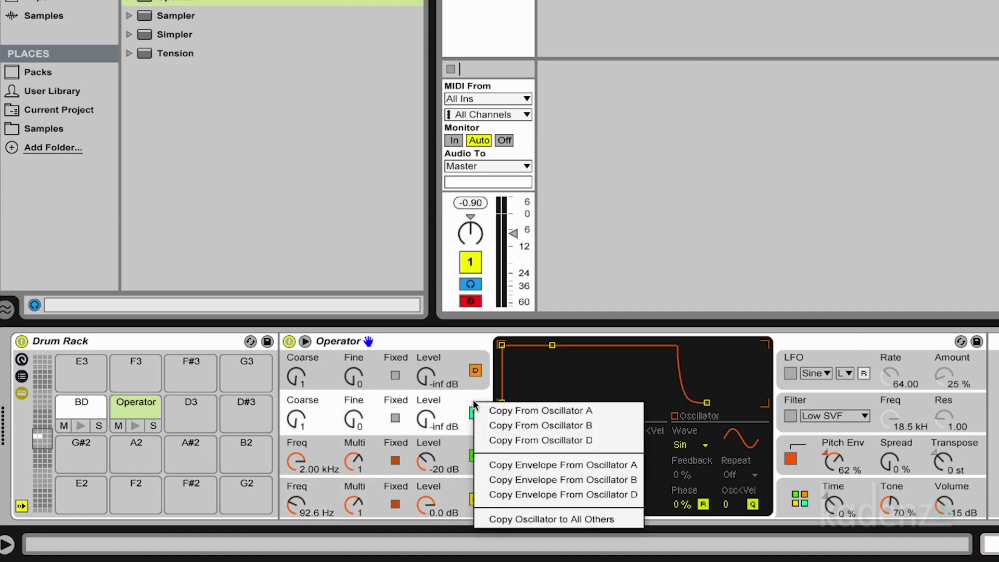
click(489, 410)
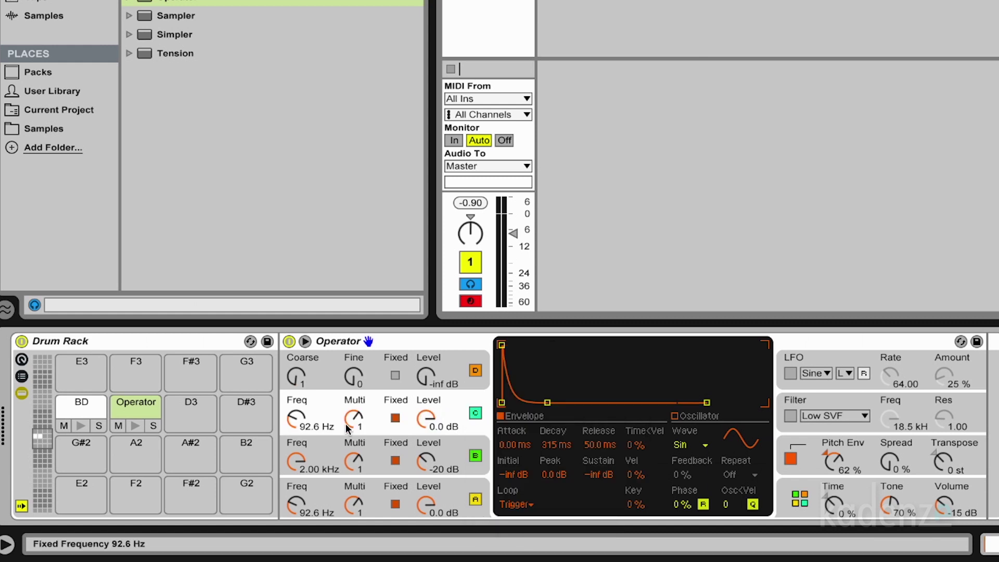
Try higher pitches for oscillator C, settling its fixed frequency at 103 Hz
click(296, 424)
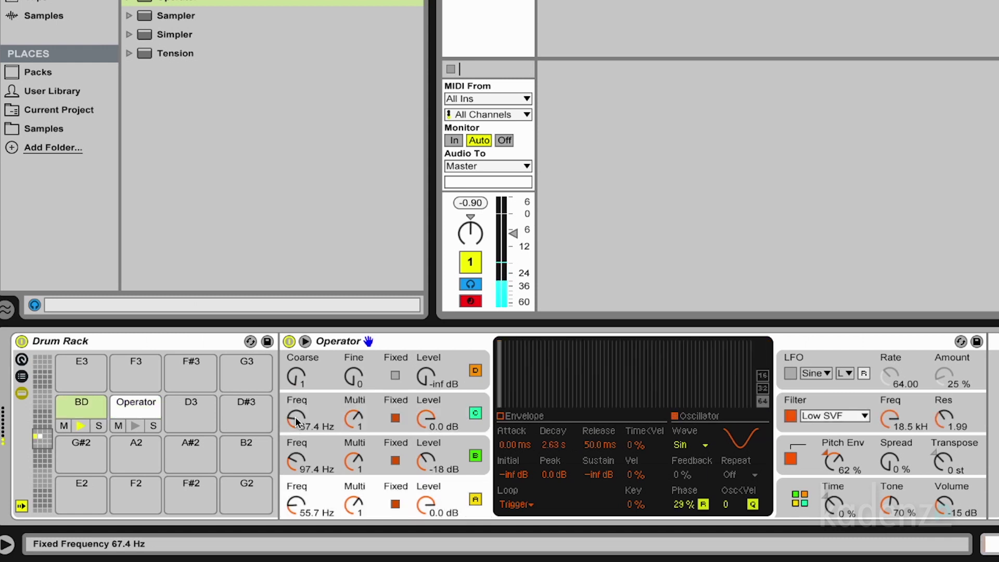
drag(296, 424, 295, 400)
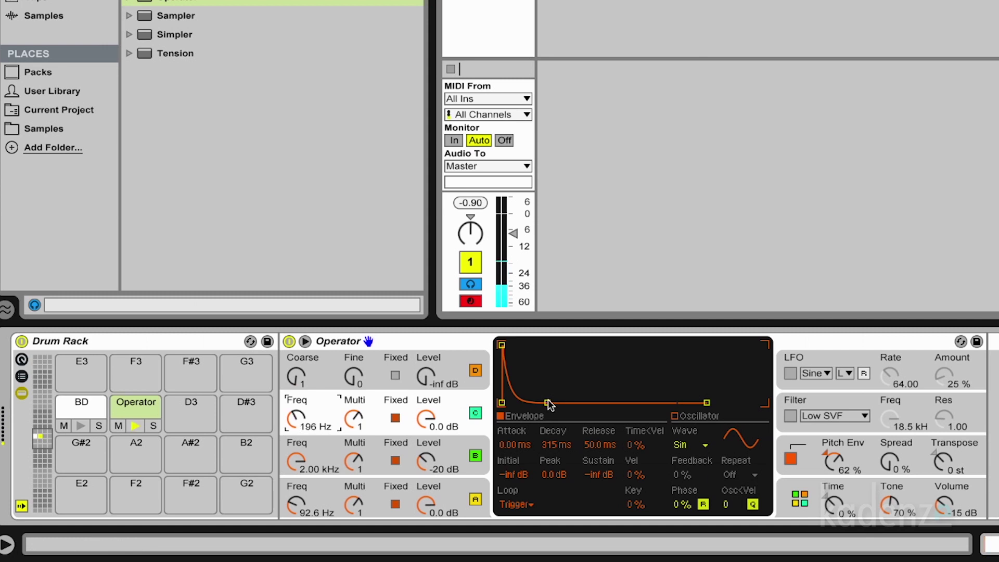
drag(547, 398, 539, 400)
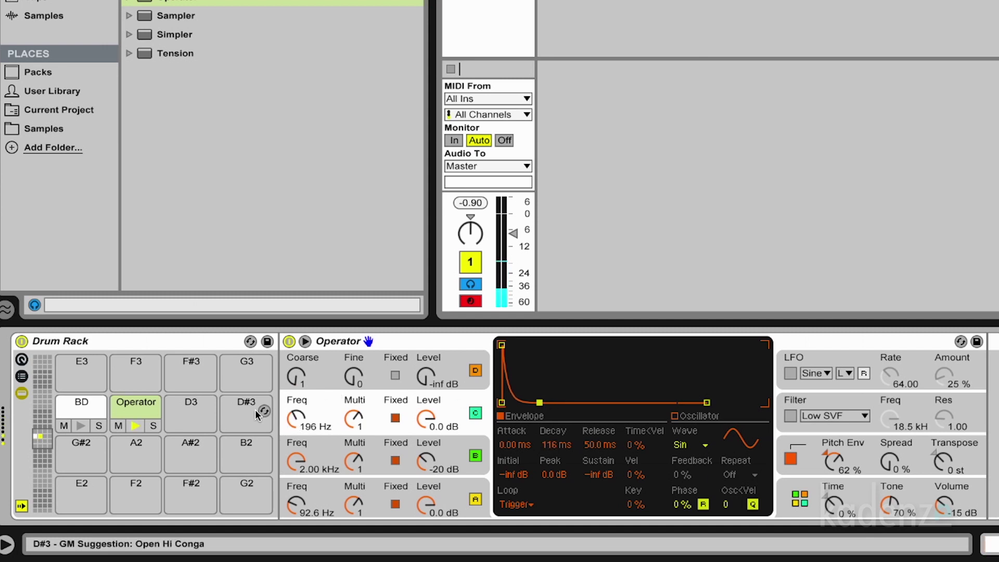
drag(295, 401, 296, 418)
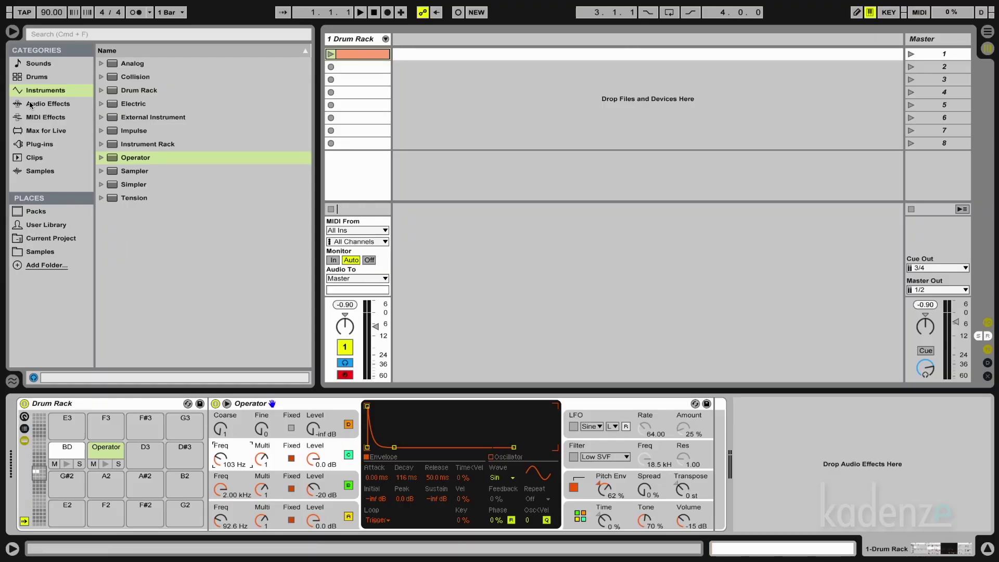
Add EQ Eight after Operator and enable bands 2 and 5
click(34, 106)
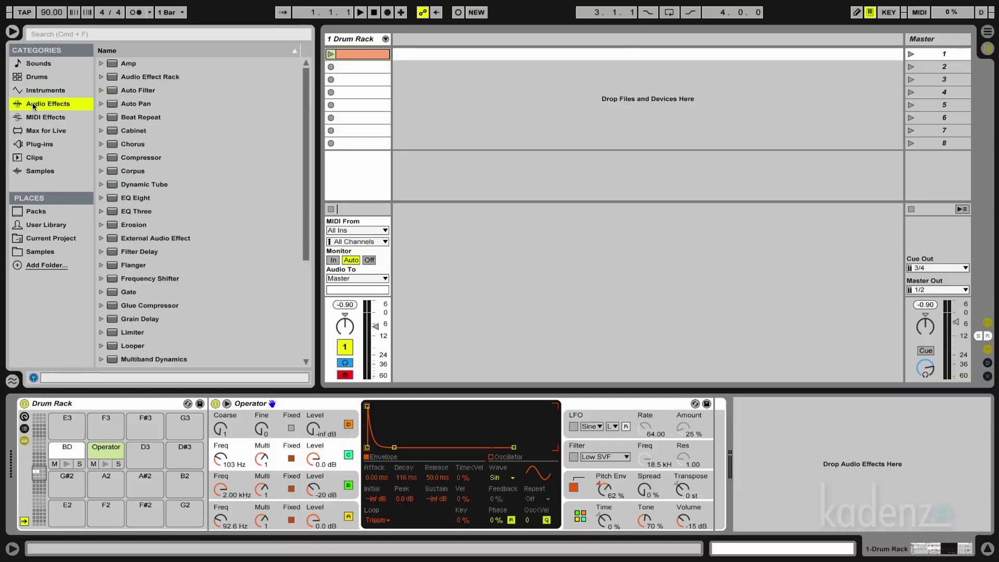
click(115, 202)
drag(630, 357, 712, 422)
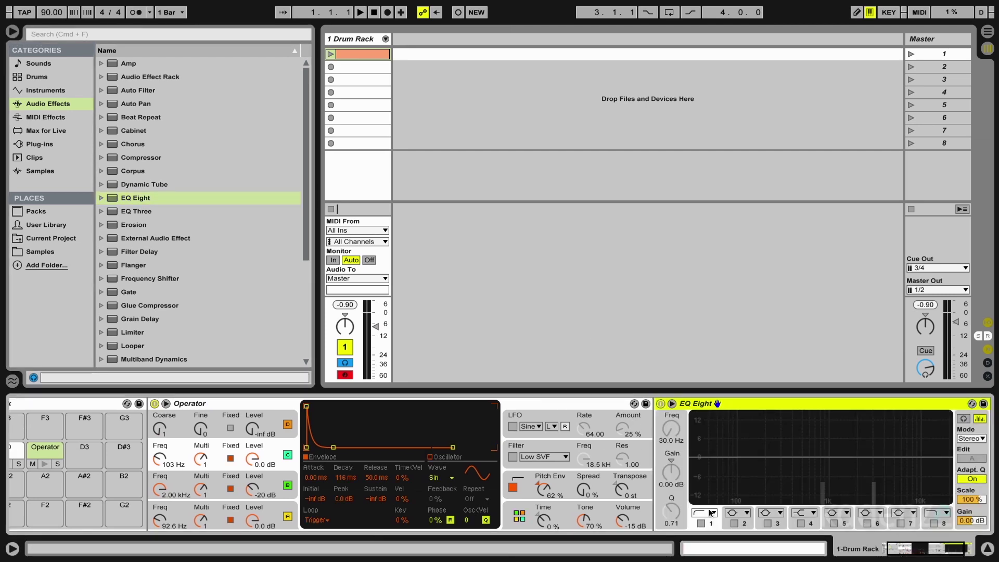
click(733, 524)
click(833, 524)
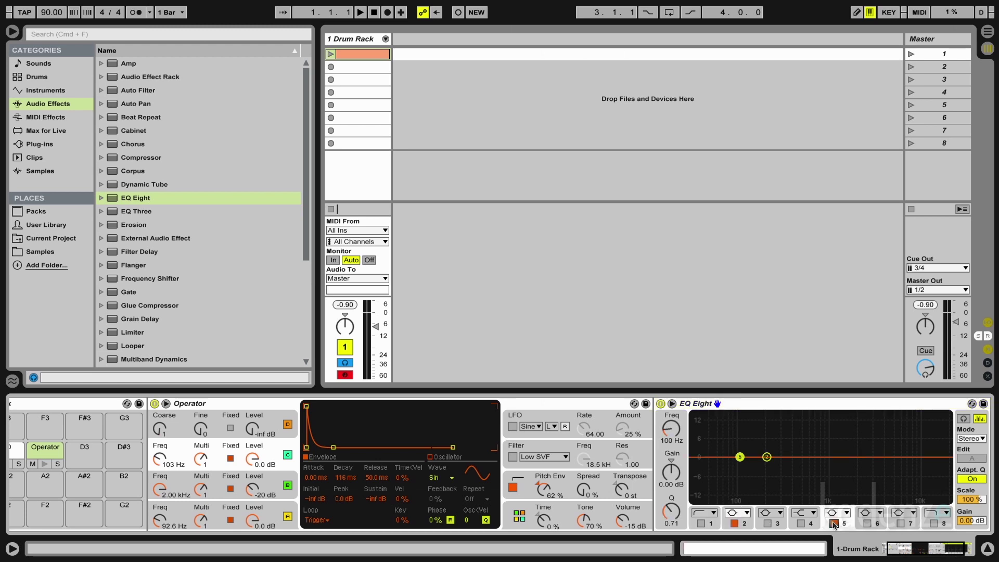
Boost a high peak around 8.66 kHz at 11.3 dB and a mid peak near 1.16 kHz
drag(767, 457, 875, 456)
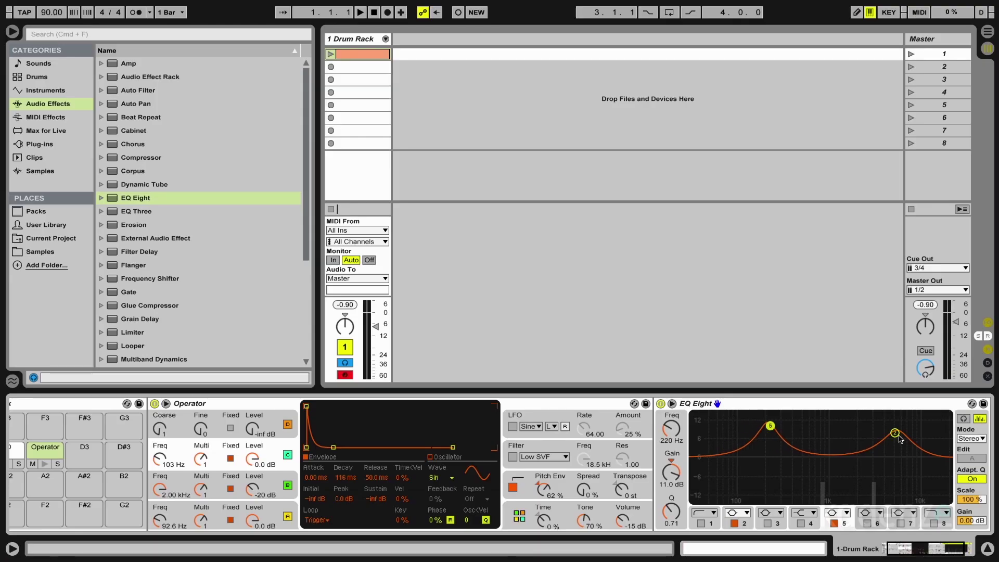
click(895, 432)
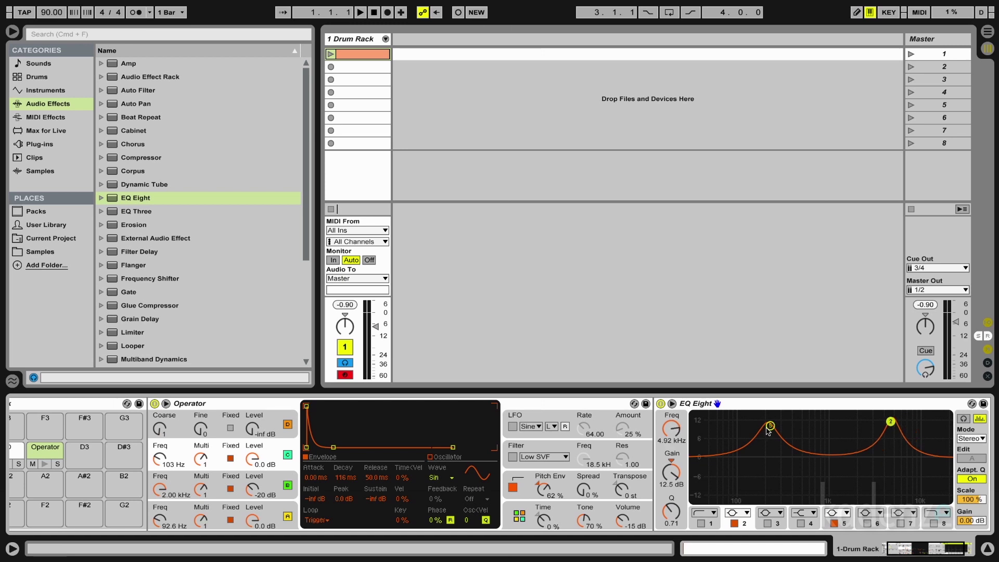
drag(770, 426, 771, 446)
drag(887, 426, 910, 429)
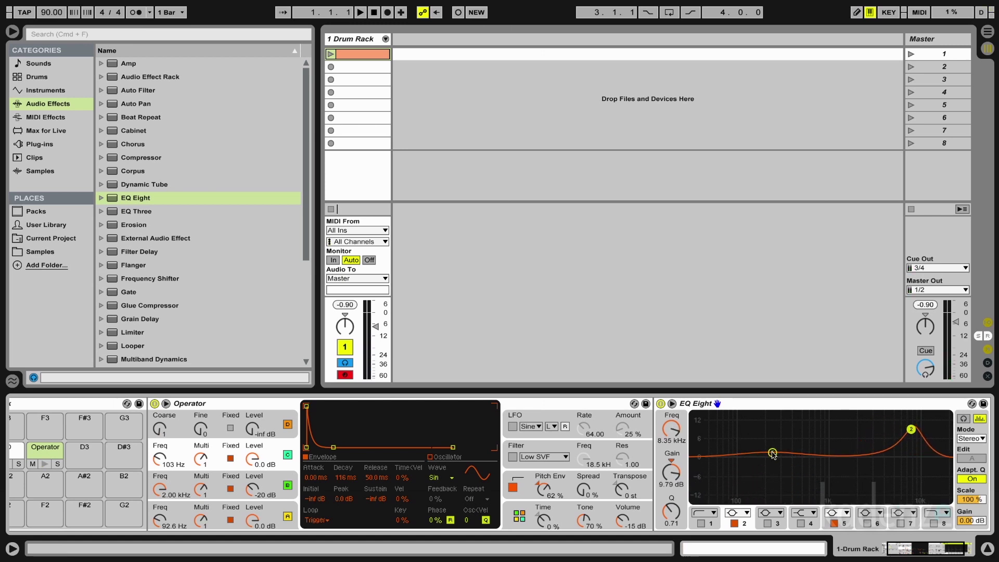
click(773, 453)
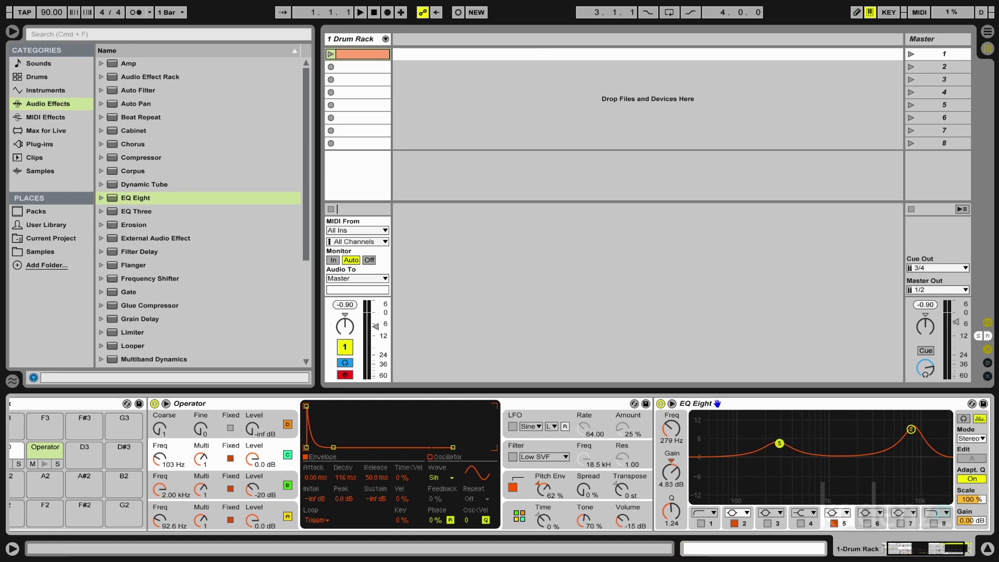
drag(780, 443, 809, 436)
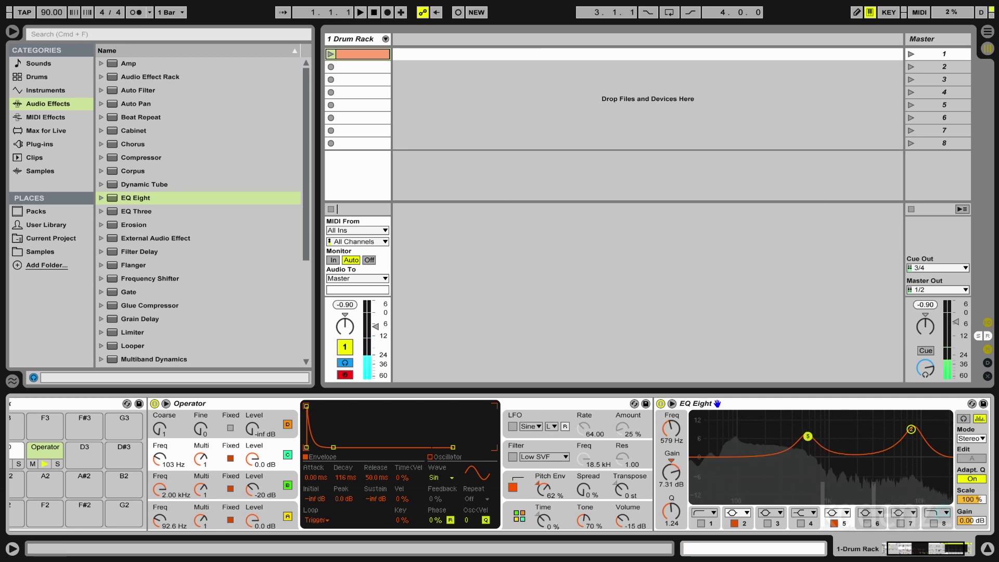
drag(809, 436, 832, 434)
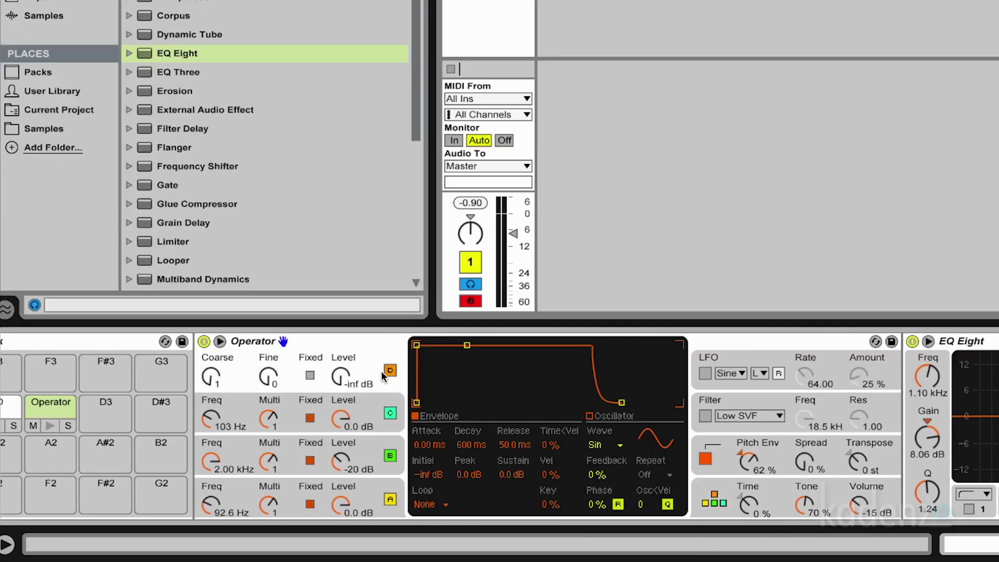
Switch oscillator B off
click(391, 456)
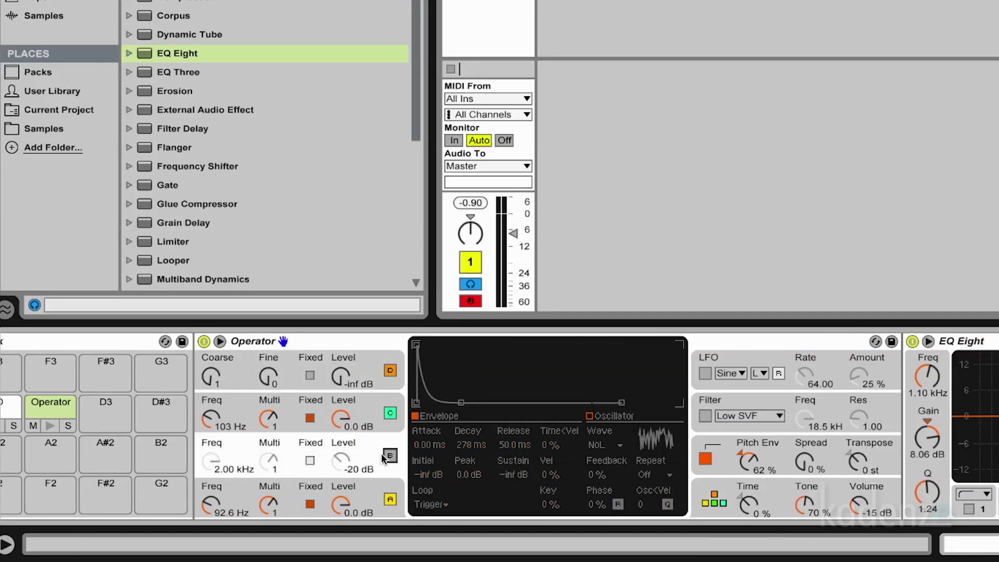
Toggle oscillator B on and off to compare, leaving it off
click(388, 456)
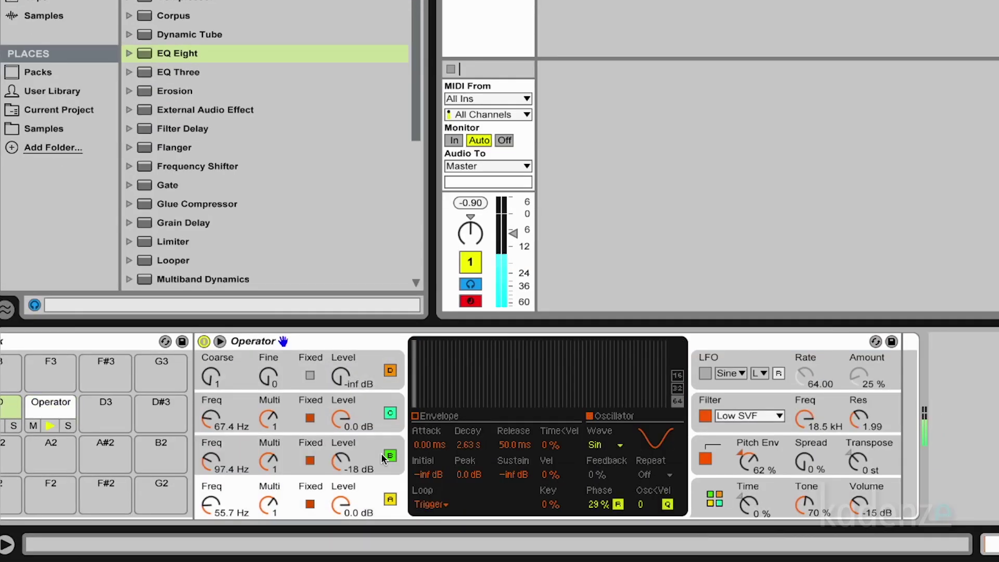
click(387, 456)
click(390, 456)
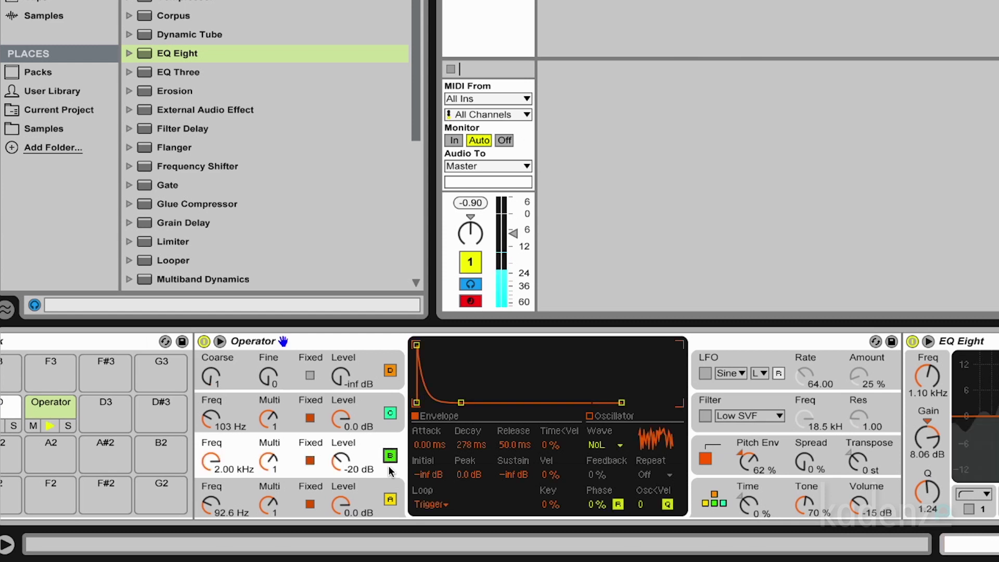
click(389, 457)
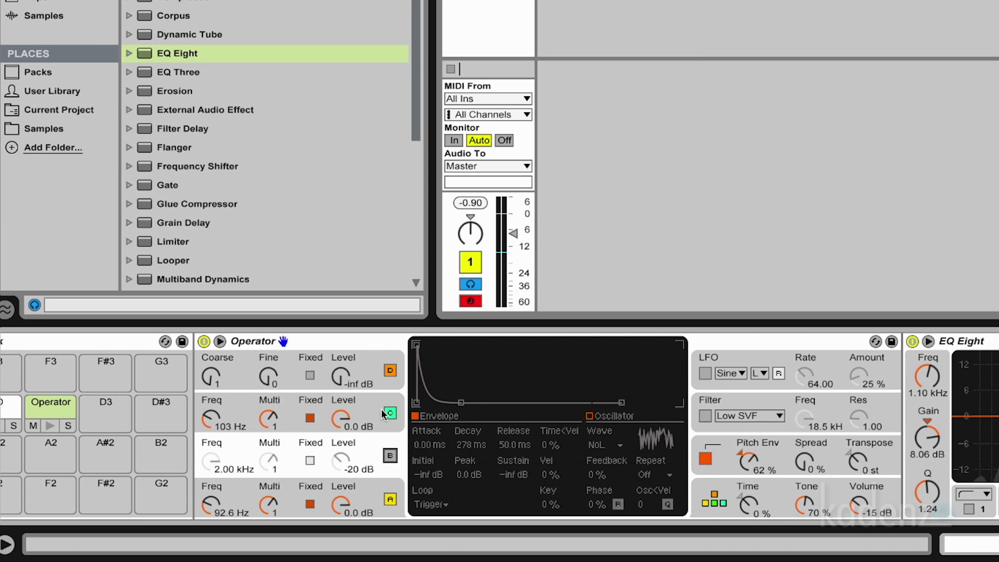
Make oscillator D white noise with zero sustain at -23 dB
click(380, 366)
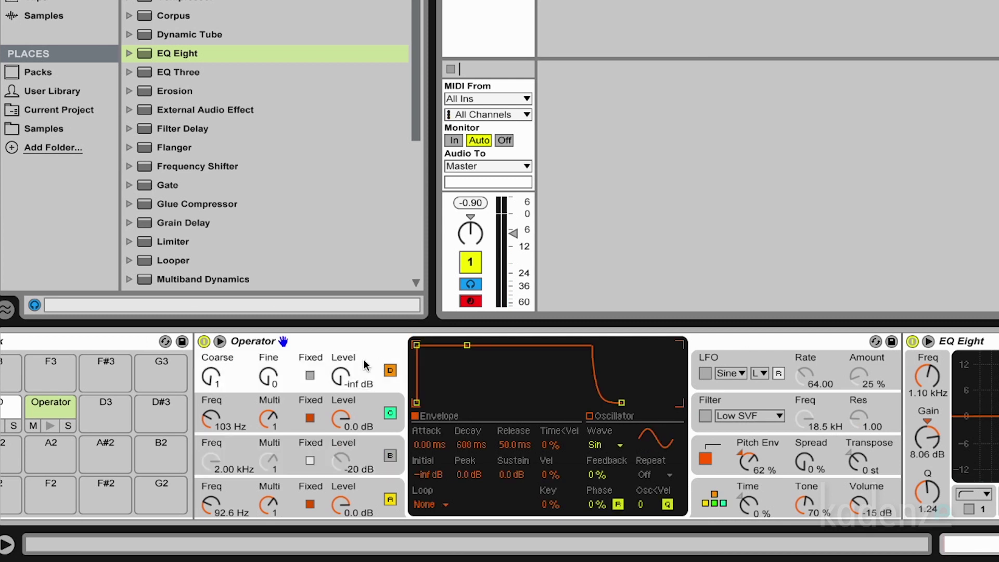
click(599, 446)
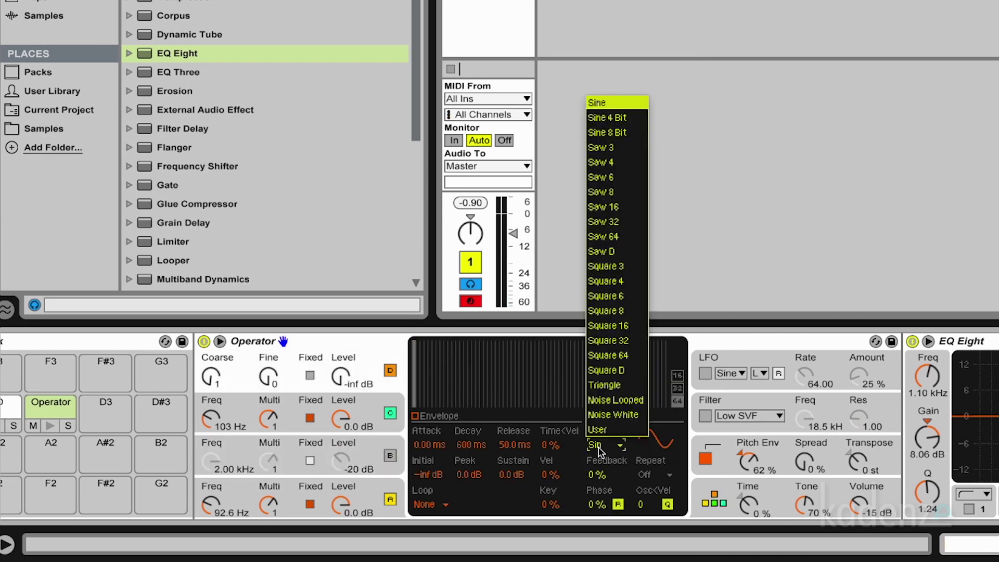
click(591, 419)
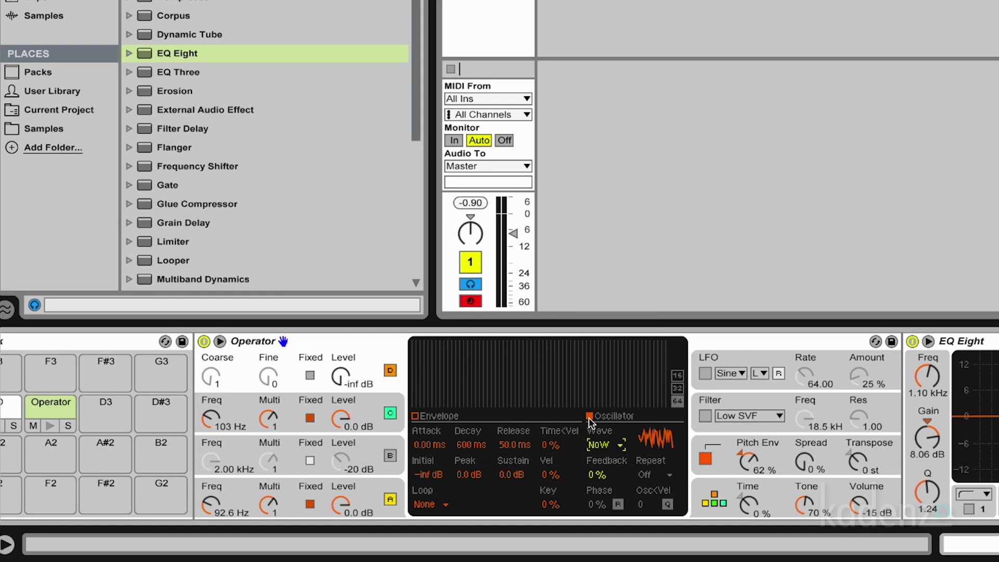
click(443, 418)
drag(467, 345, 467, 402)
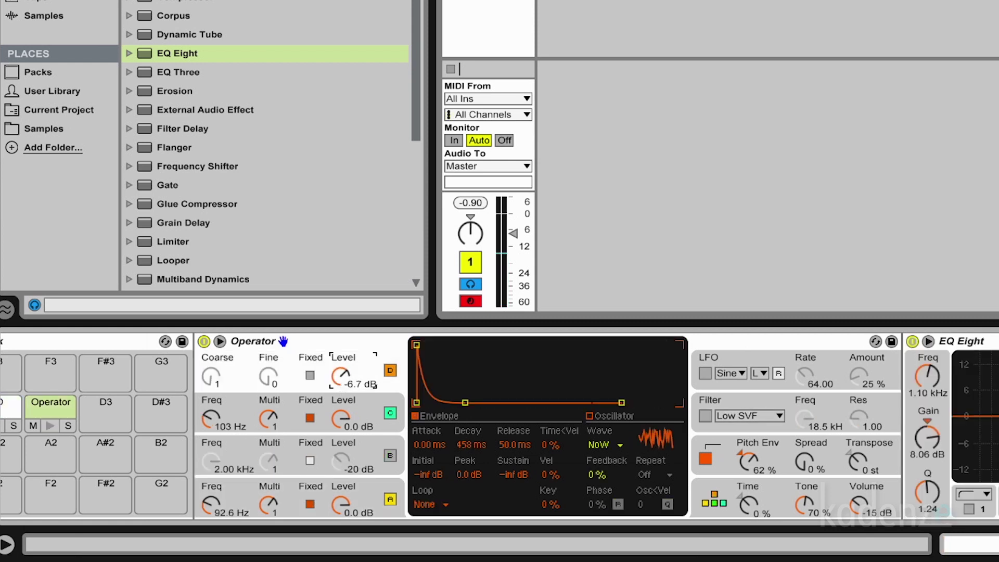
drag(341, 375, 340, 401)
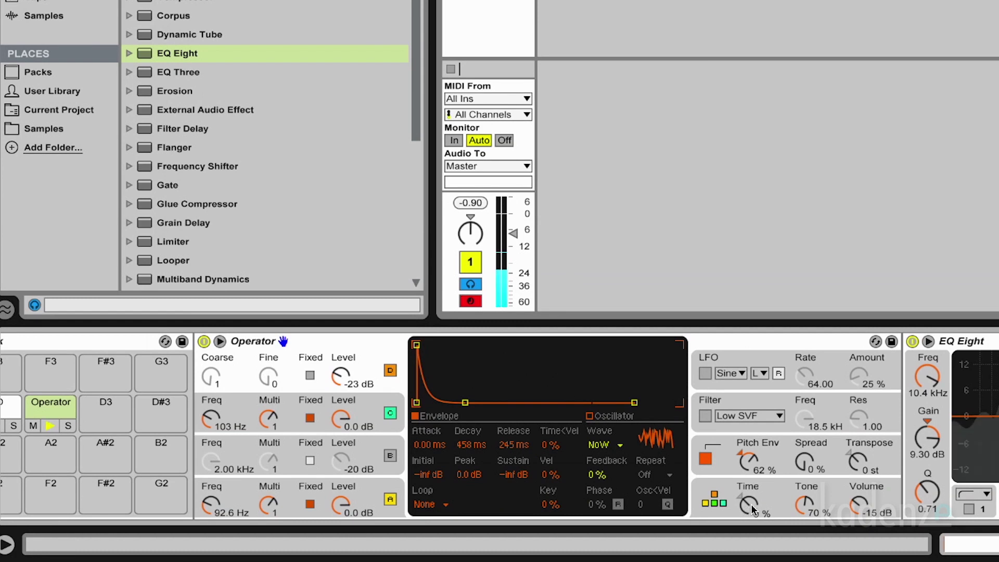
click(749, 505)
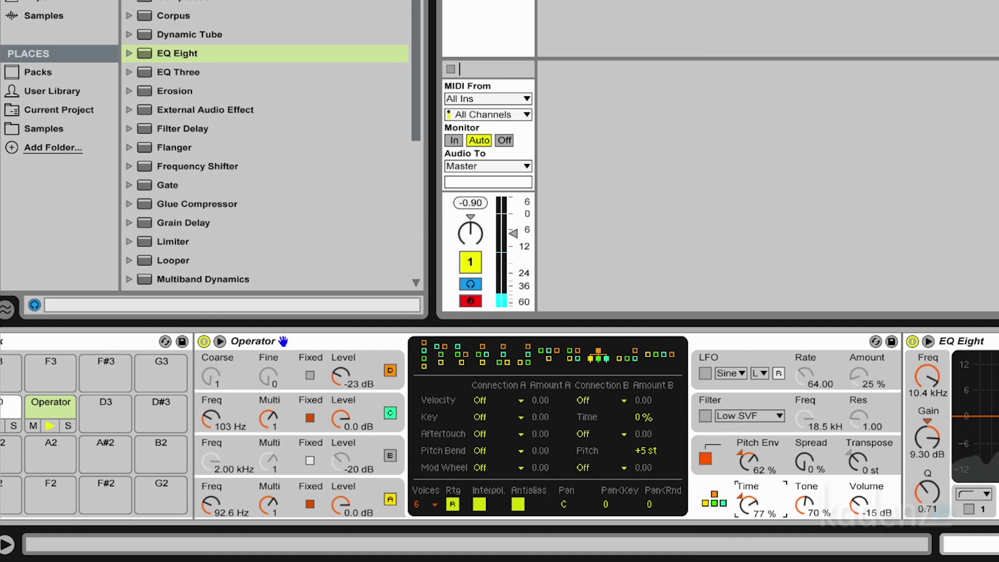
Test global Time at 19% and -49%, reset it to 0%, and re-enable oscillator B
text(19)
key(Return)
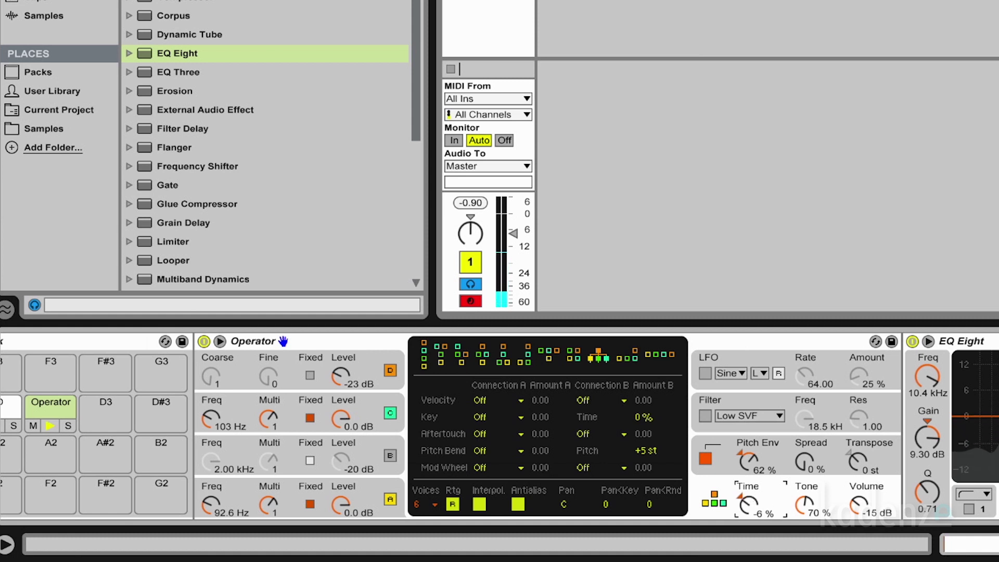
text(-49)
key(Return)
key(Delete)
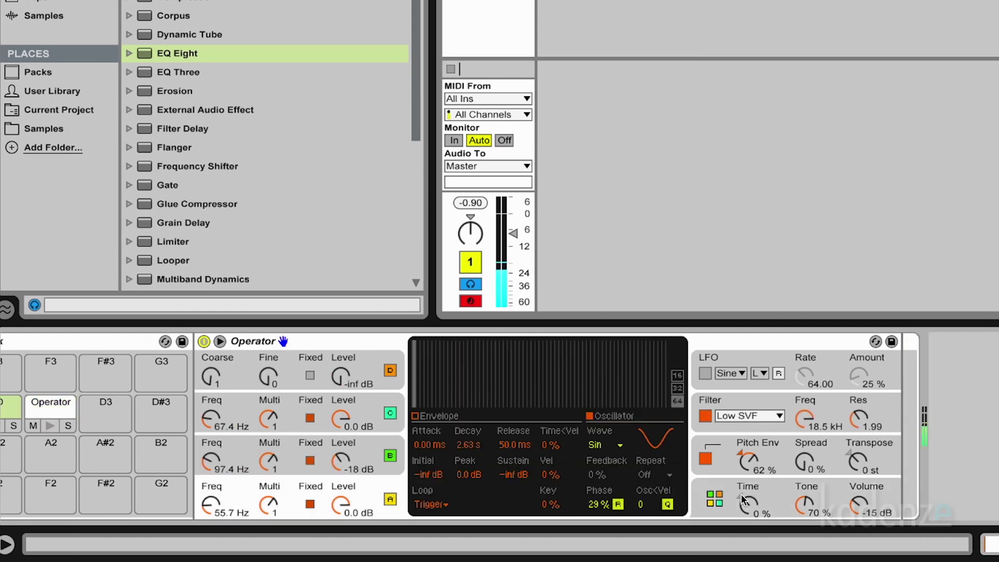
click(389, 457)
Try lower tunings: oscillator A at 60.6 Hz, C nudged, B silenced and D at -35 dB
drag(225, 419, 225, 413)
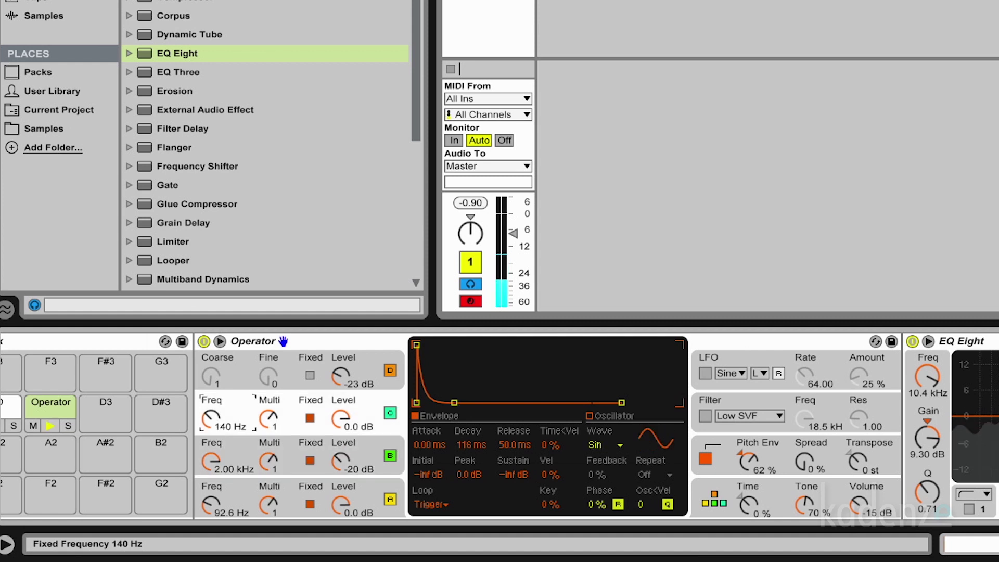
drag(207, 504, 207, 521)
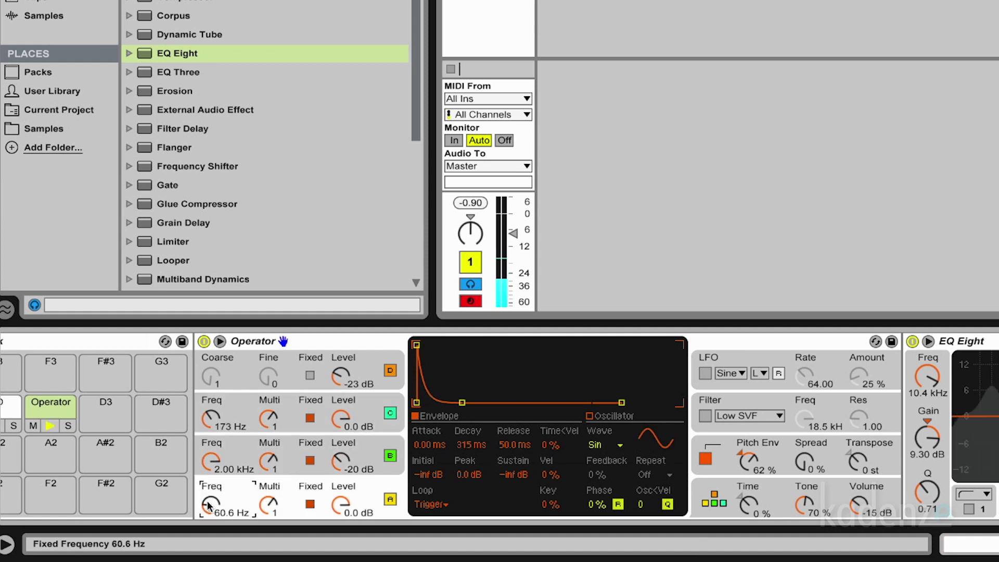
drag(211, 417, 211, 433)
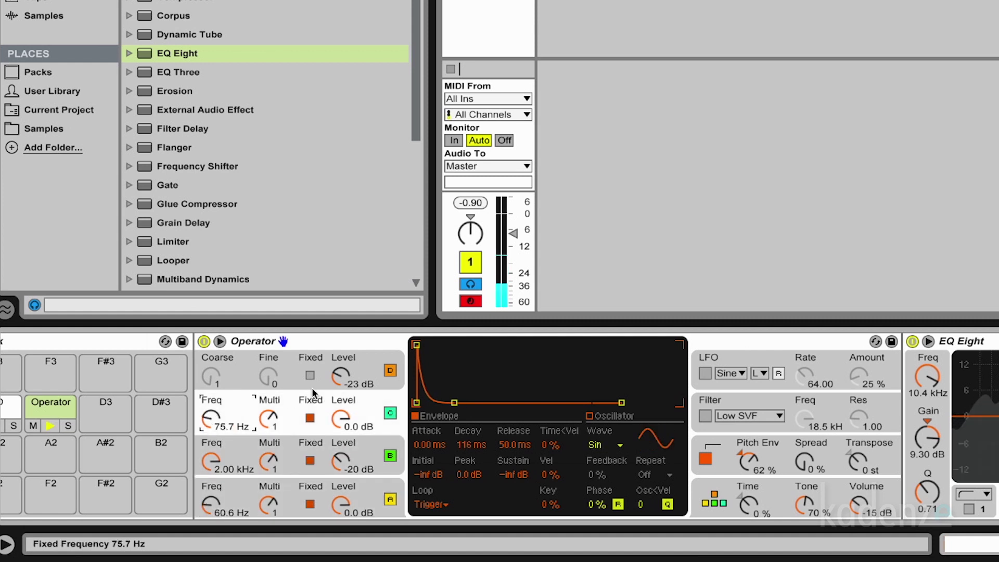
drag(344, 465, 344, 481)
drag(341, 376, 341, 385)
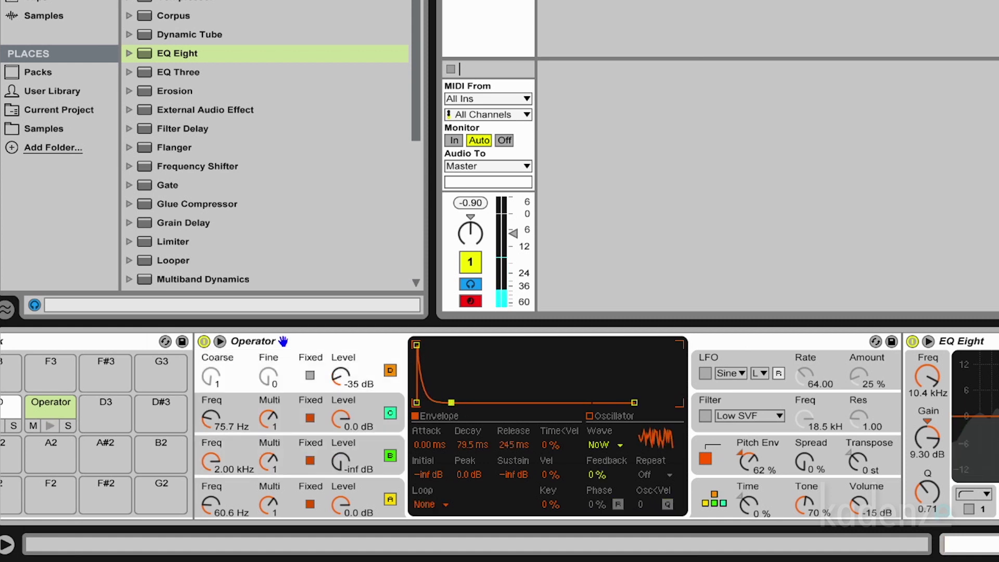
Settle oscillator C at 141 Hz and A at 105 Hz, with B at -15 dB and D at -23 dB
drag(211, 417, 210, 413)
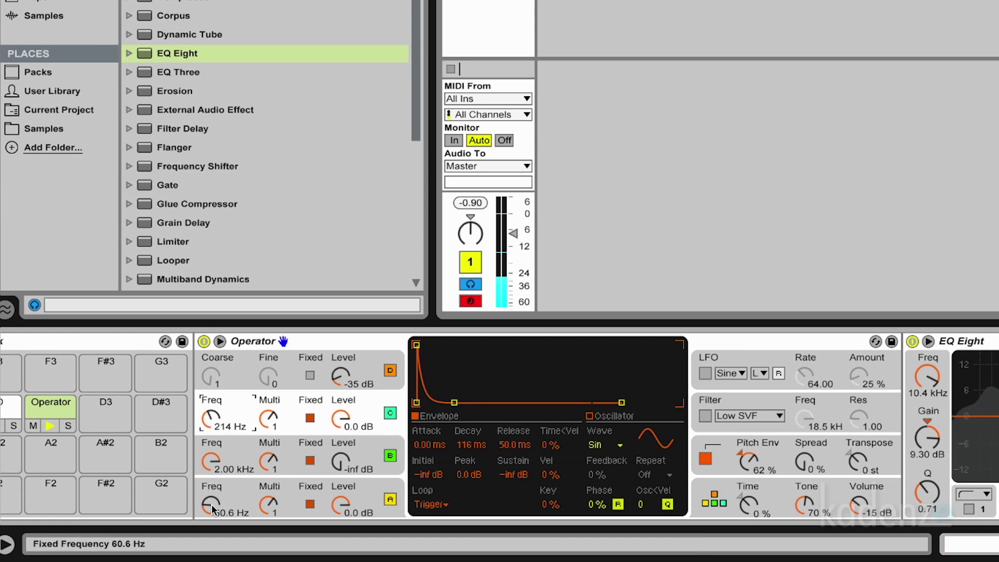
drag(211, 504, 211, 496)
drag(213, 416, 216, 420)
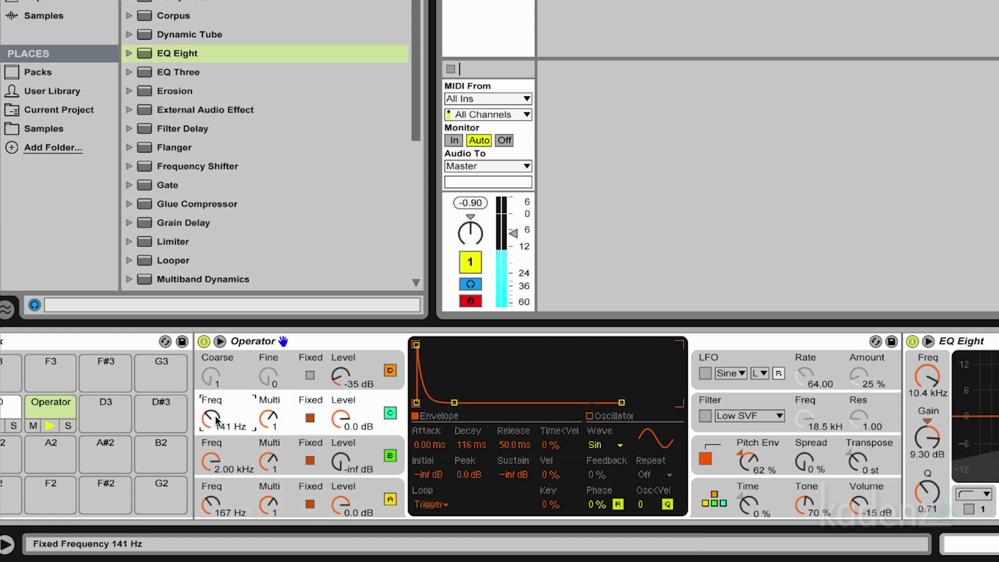
drag(207, 503, 207, 509)
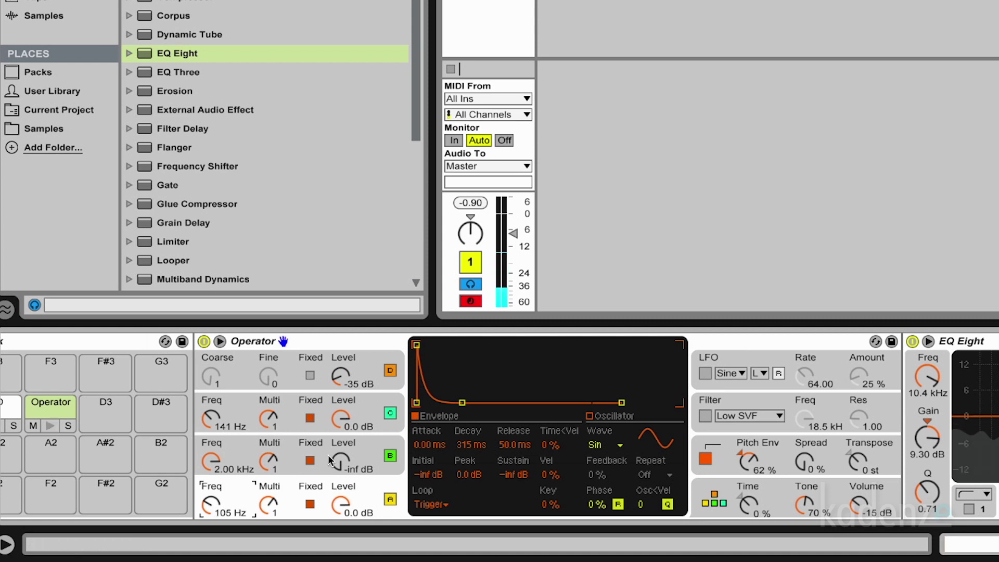
drag(340, 459, 341, 454)
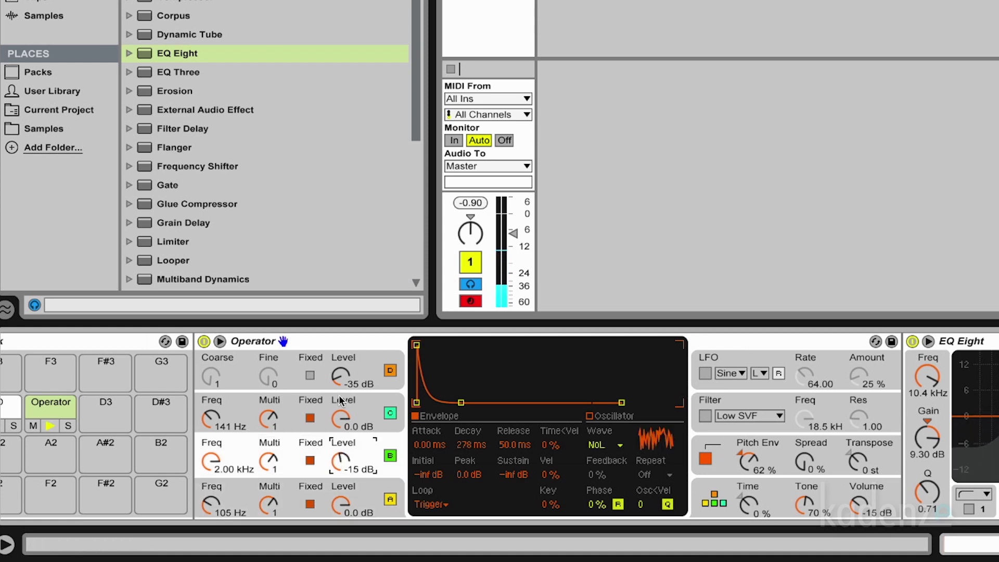
drag(341, 376, 340, 370)
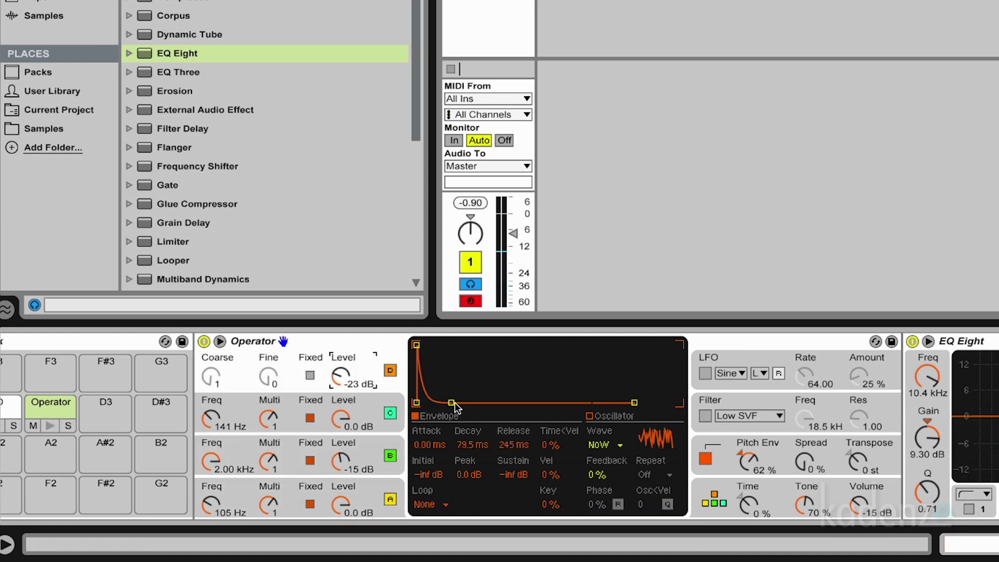